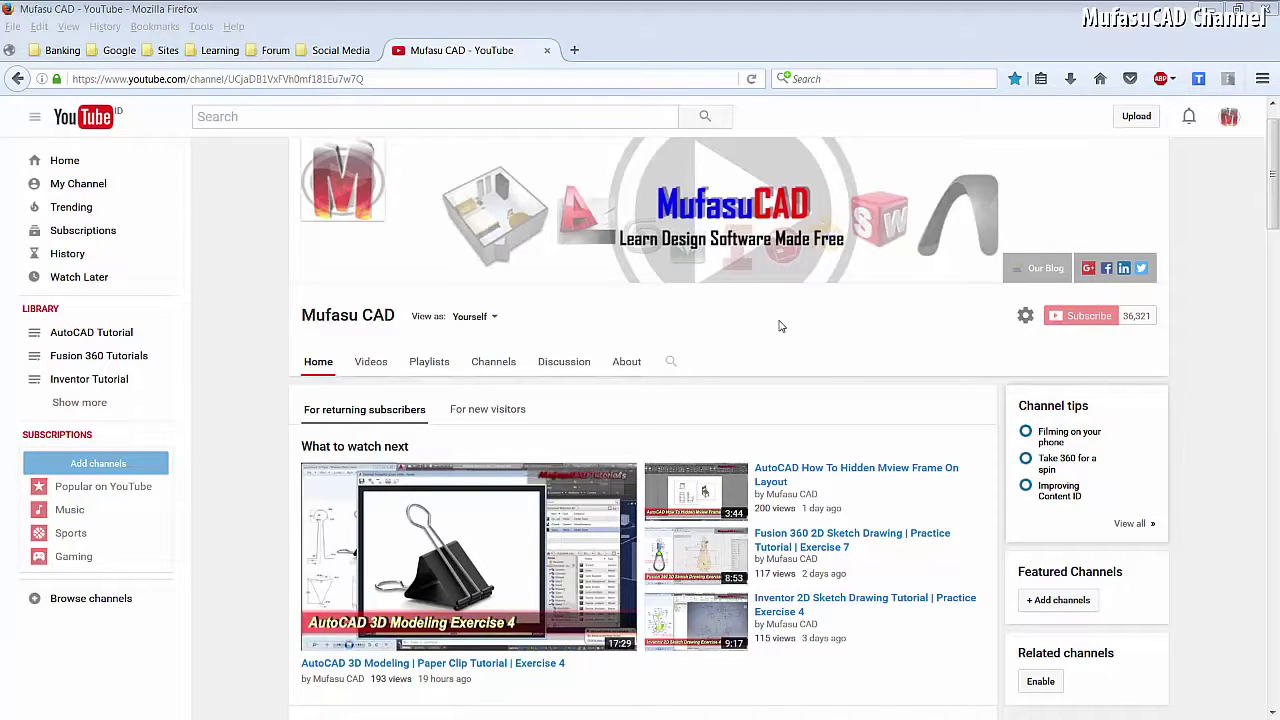
- Create a new family from the Furniture.rft template via the start screen
left_click(1212, 8)
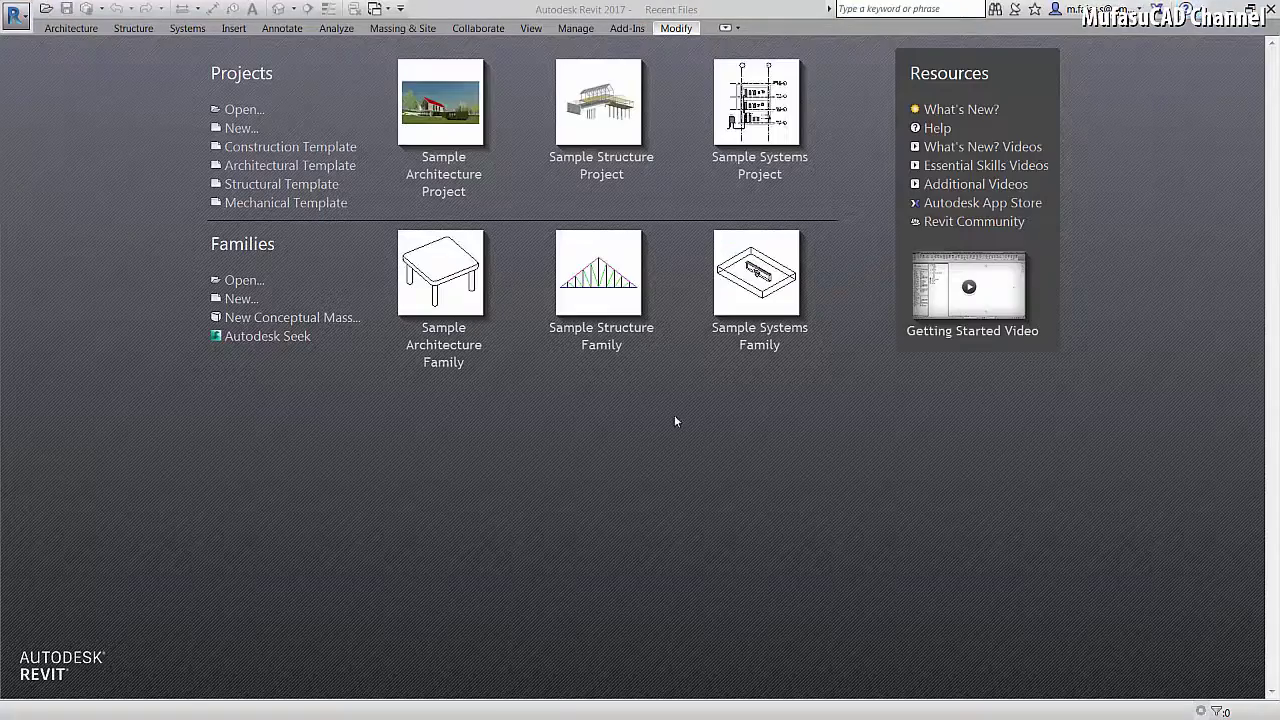
left_click(242, 299)
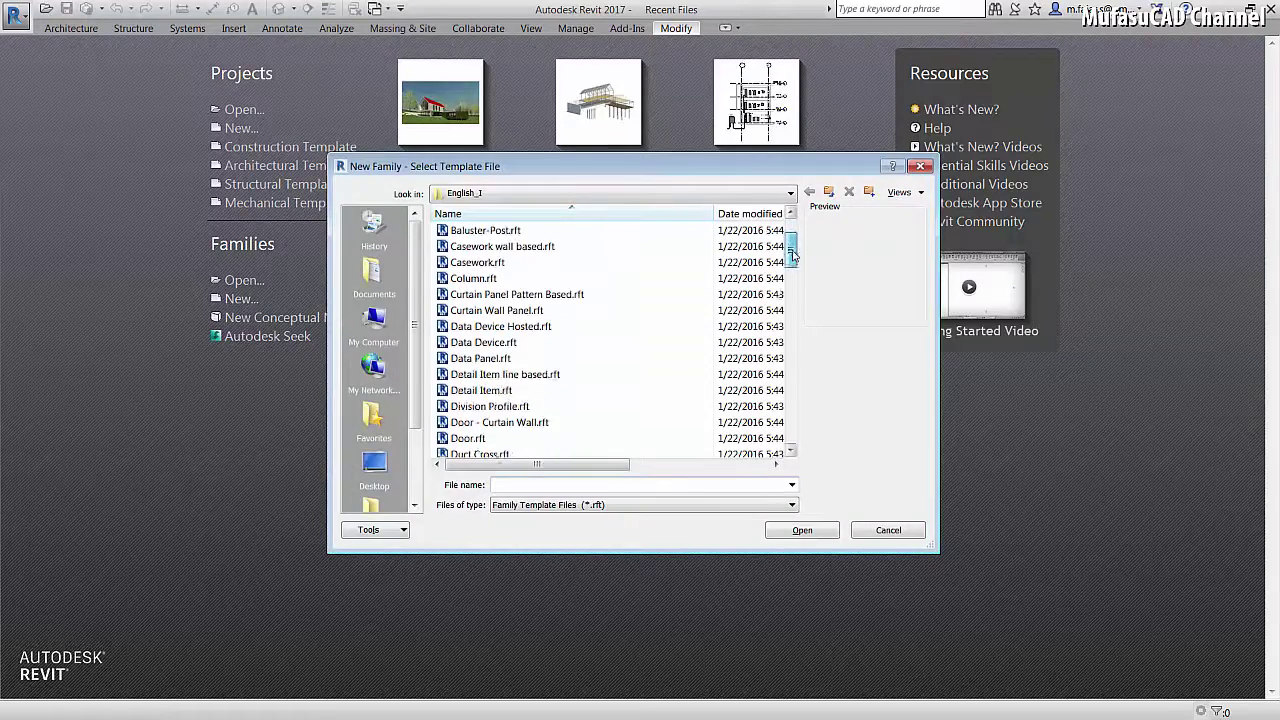
left_click_drag(792, 243, 796, 312)
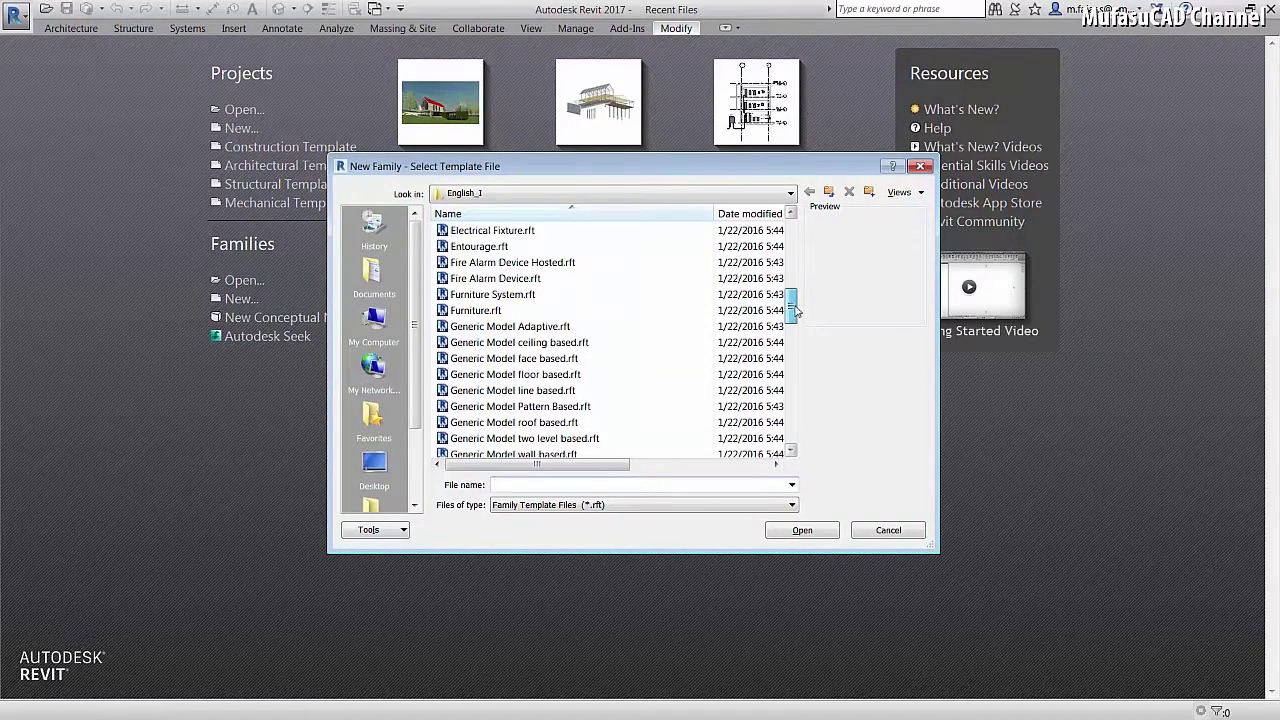
left_click(500, 312)
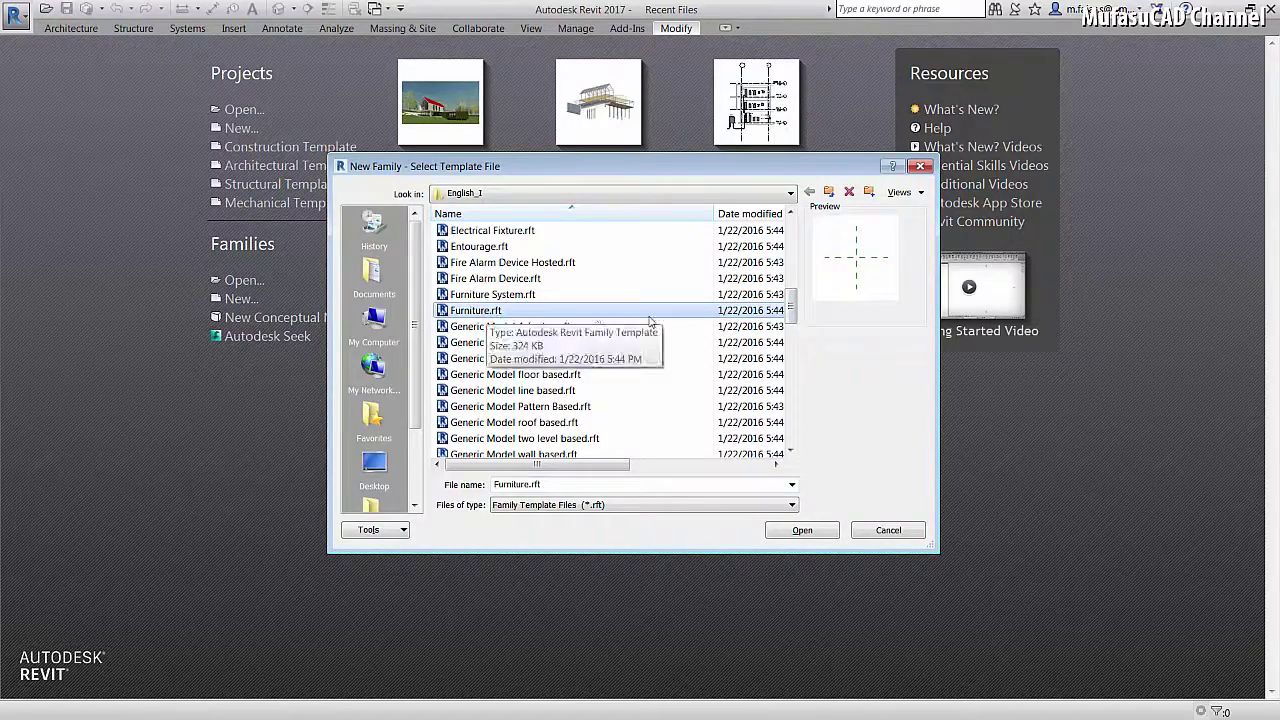
left_click(783, 529)
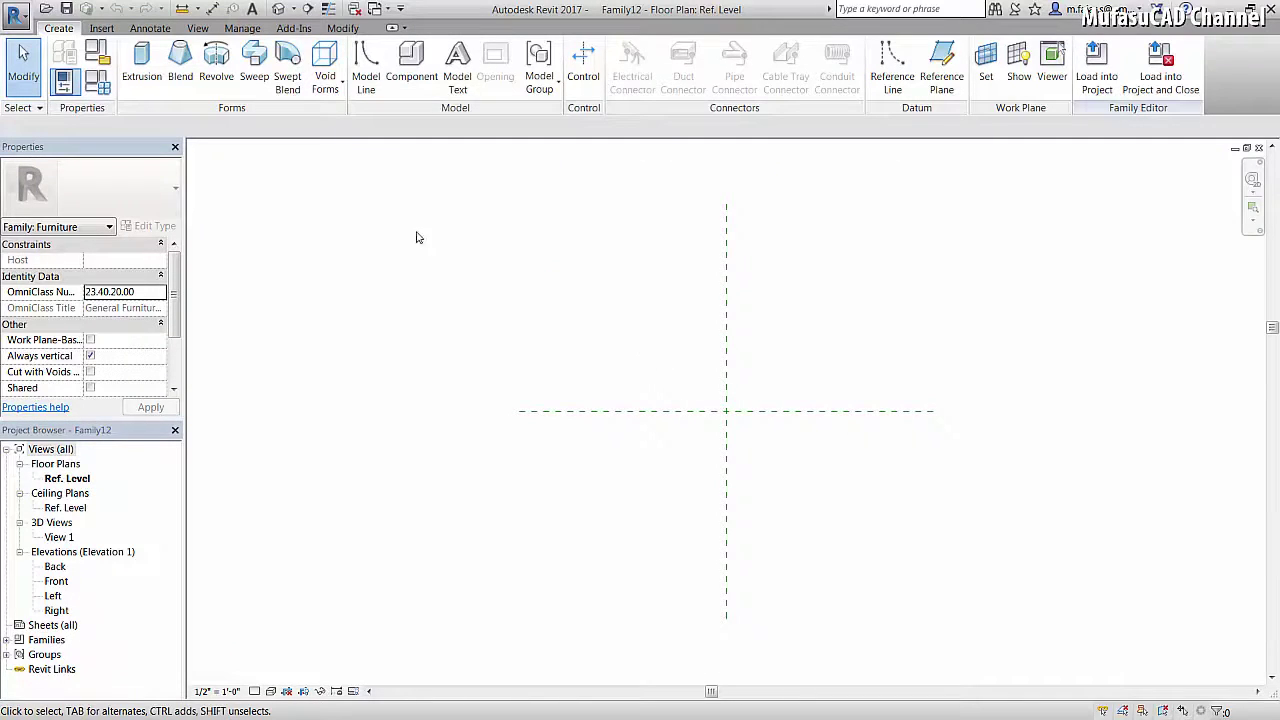
- In Project Units, set Length to Millimeters and Area to Square millimeters
left_click(243, 30)
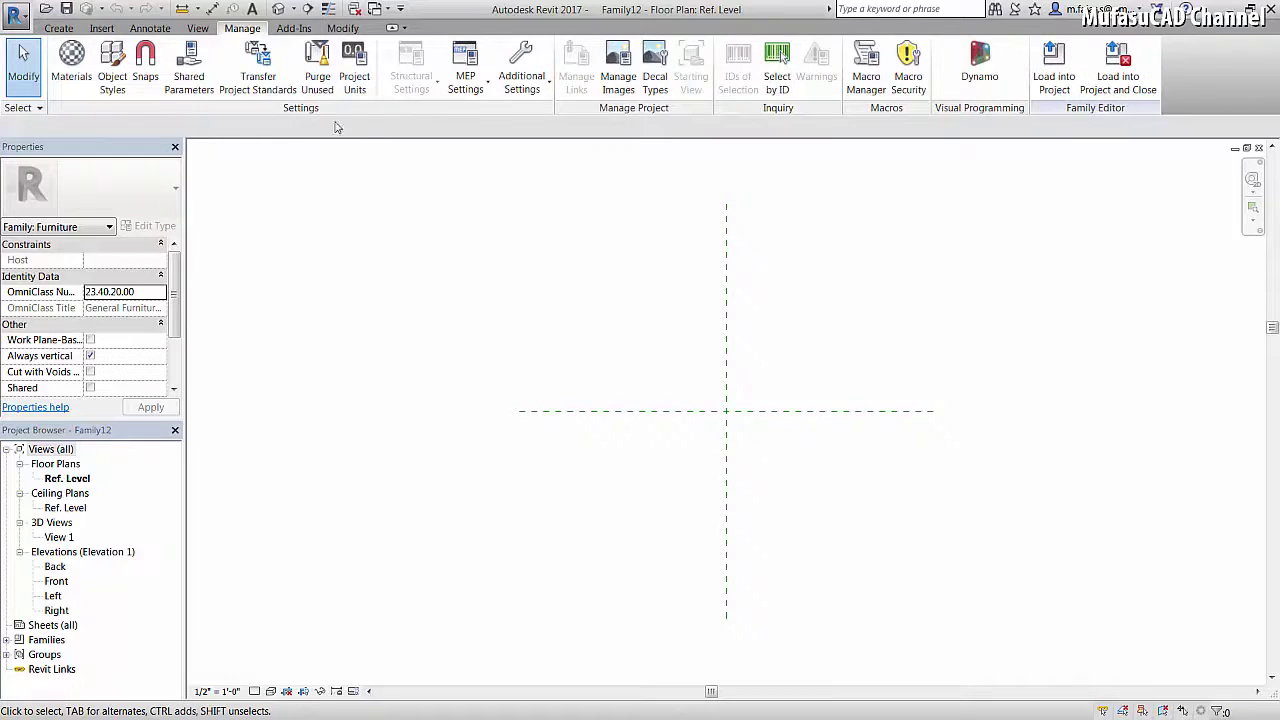
left_click(352, 93)
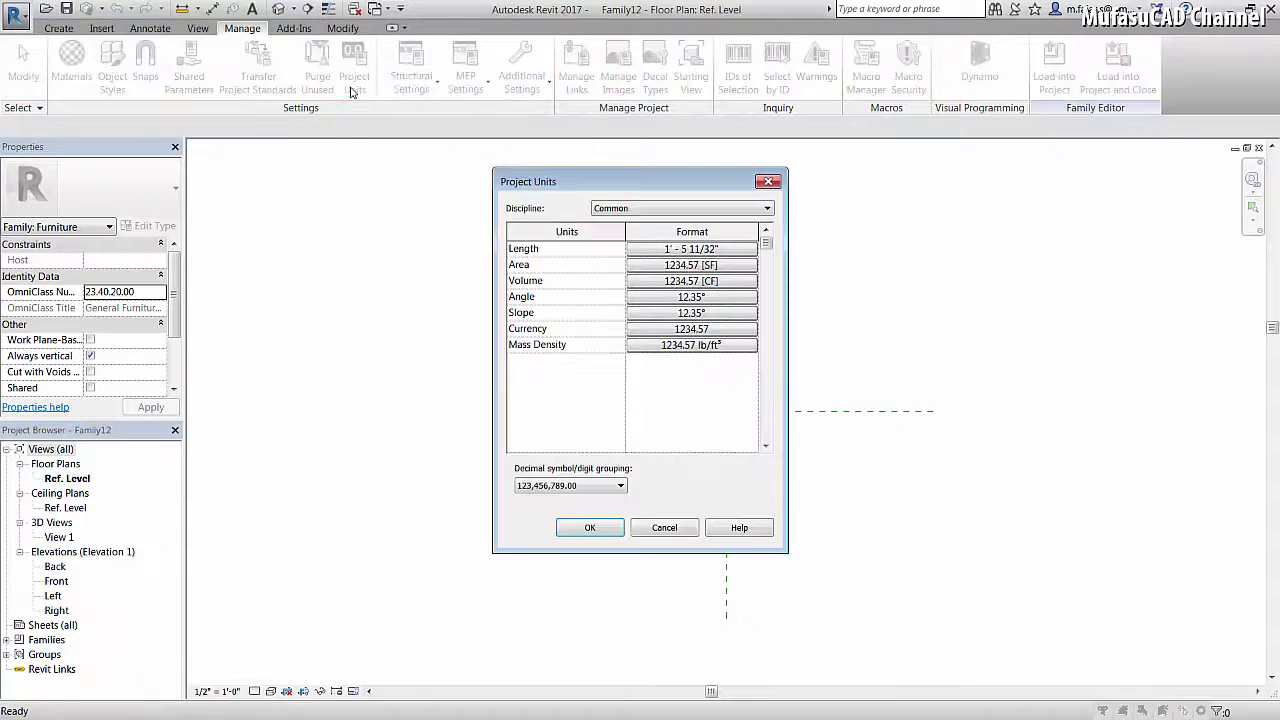
left_click(661, 250)
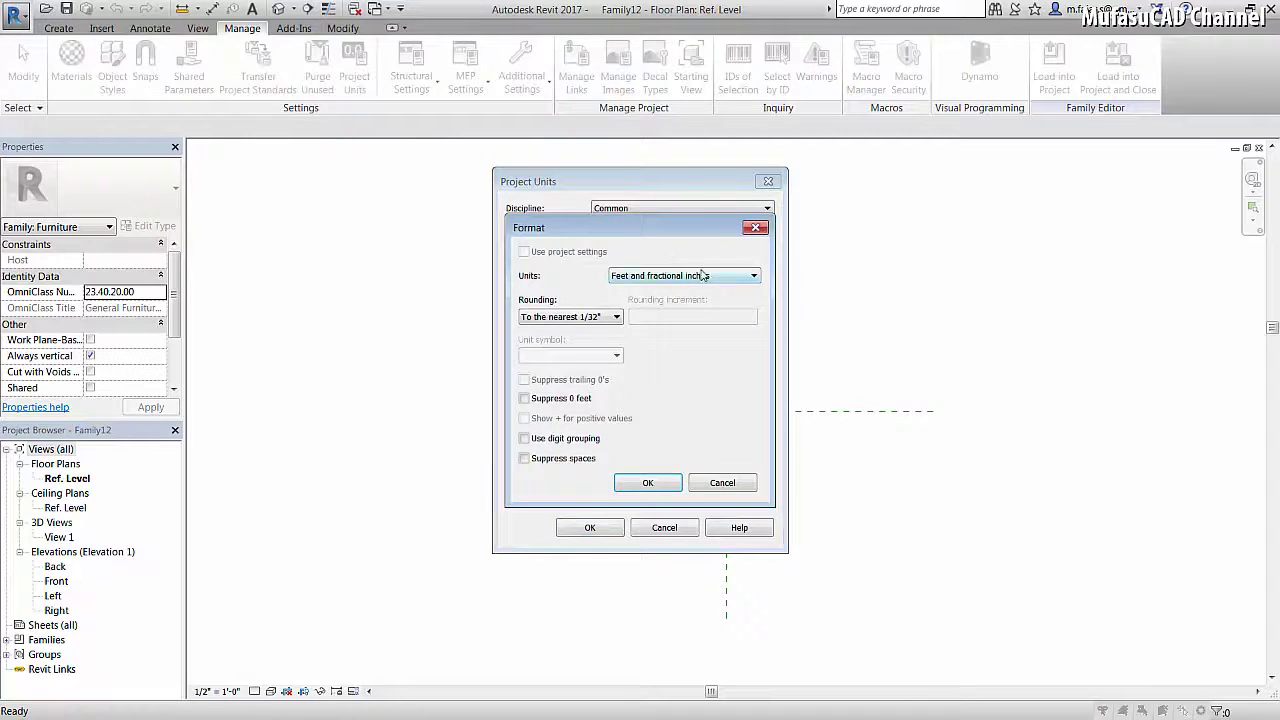
left_click(703, 276)
left_click(660, 364)
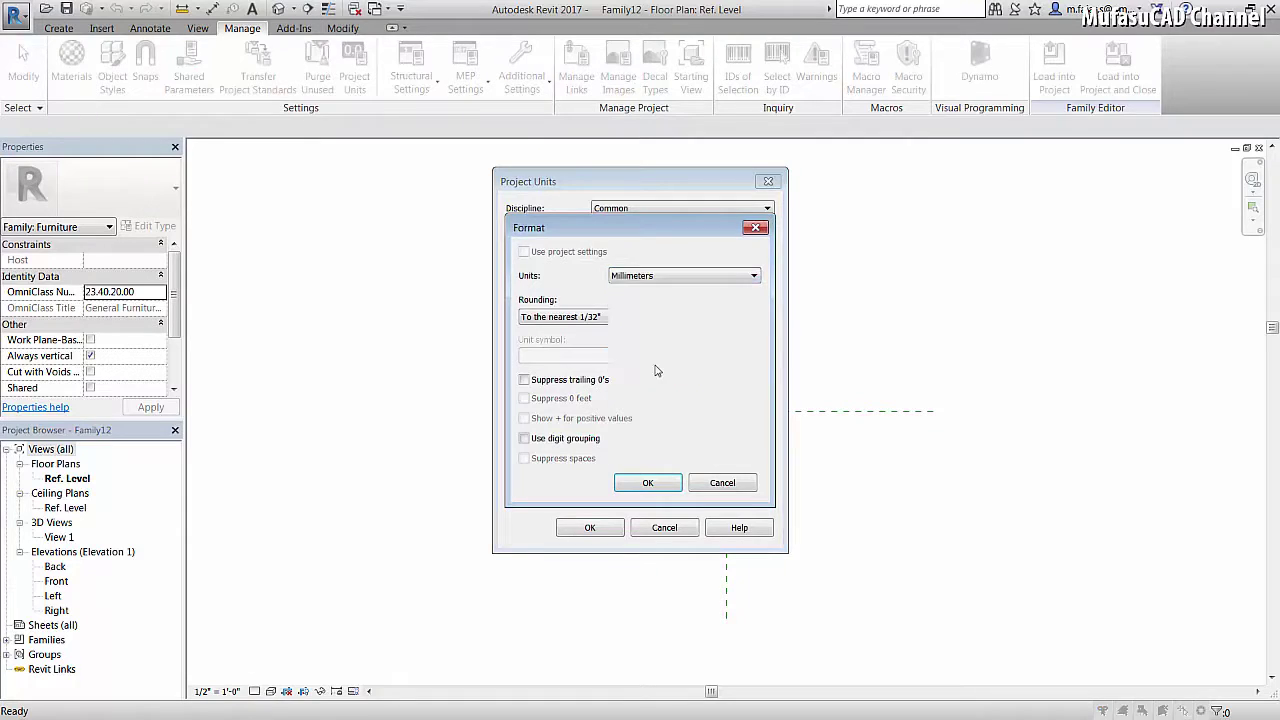
left_click(648, 482)
left_click(689, 265)
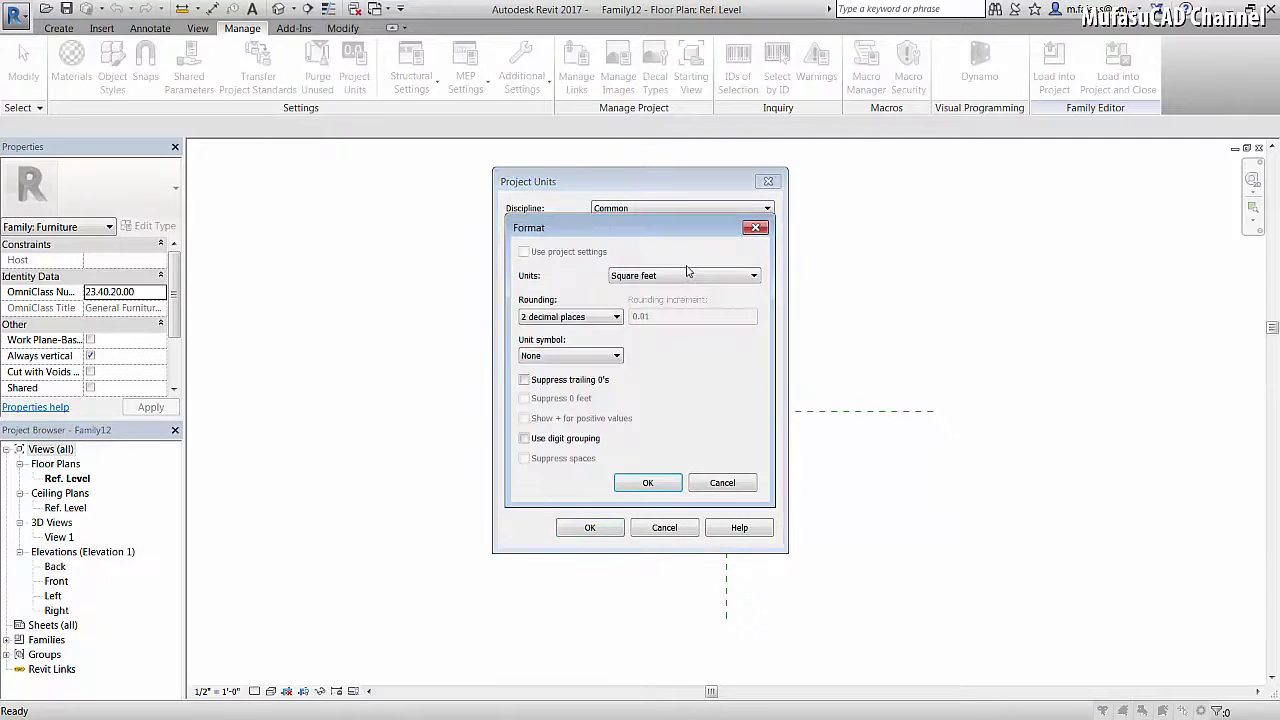
left_click(683, 276)
left_click(665, 332)
left_click(645, 486)
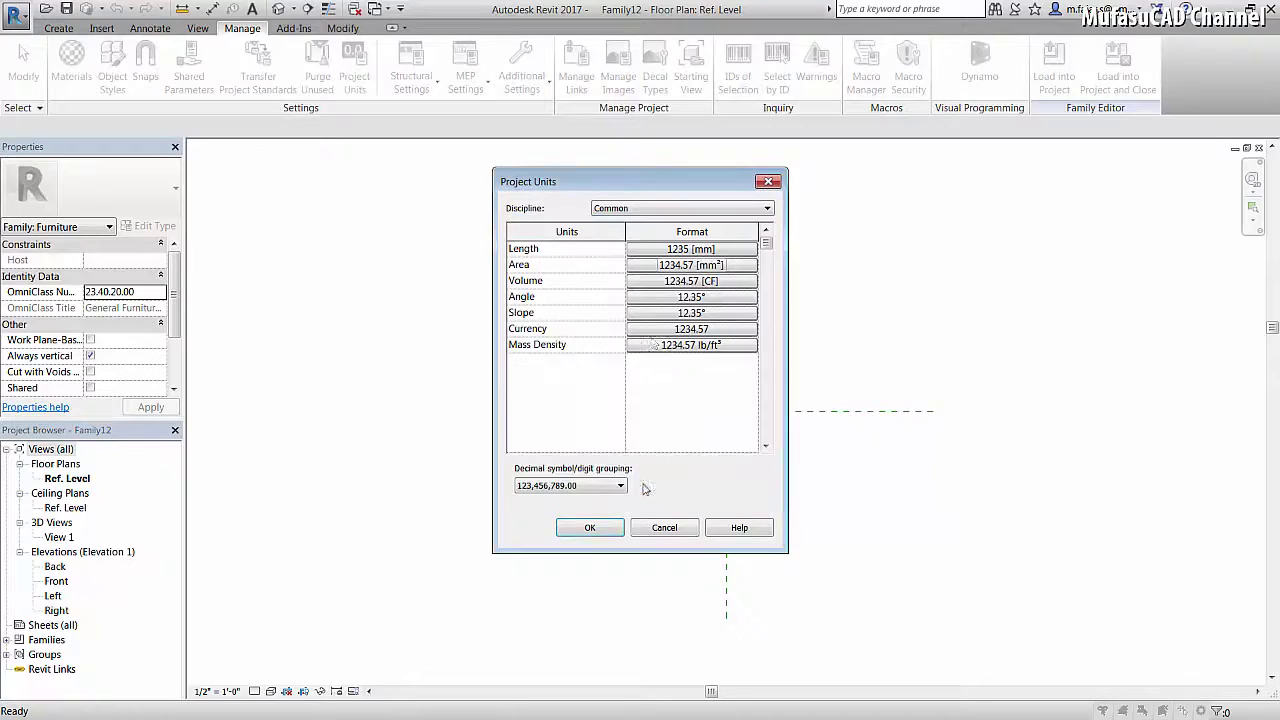
- Set Volume to Cubic millimeters and Mass Density to kg/m³, then apply the units
left_click(668, 285)
left_click(683, 276)
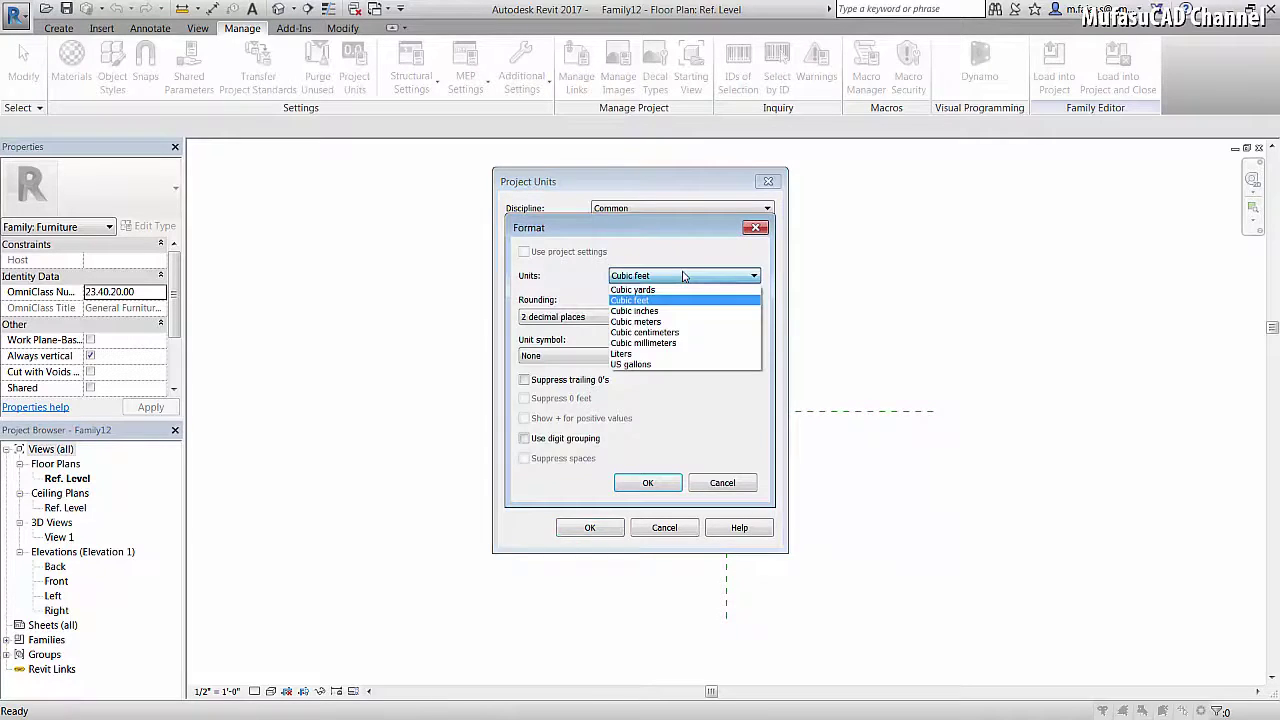
left_click(660, 344)
left_click(648, 483)
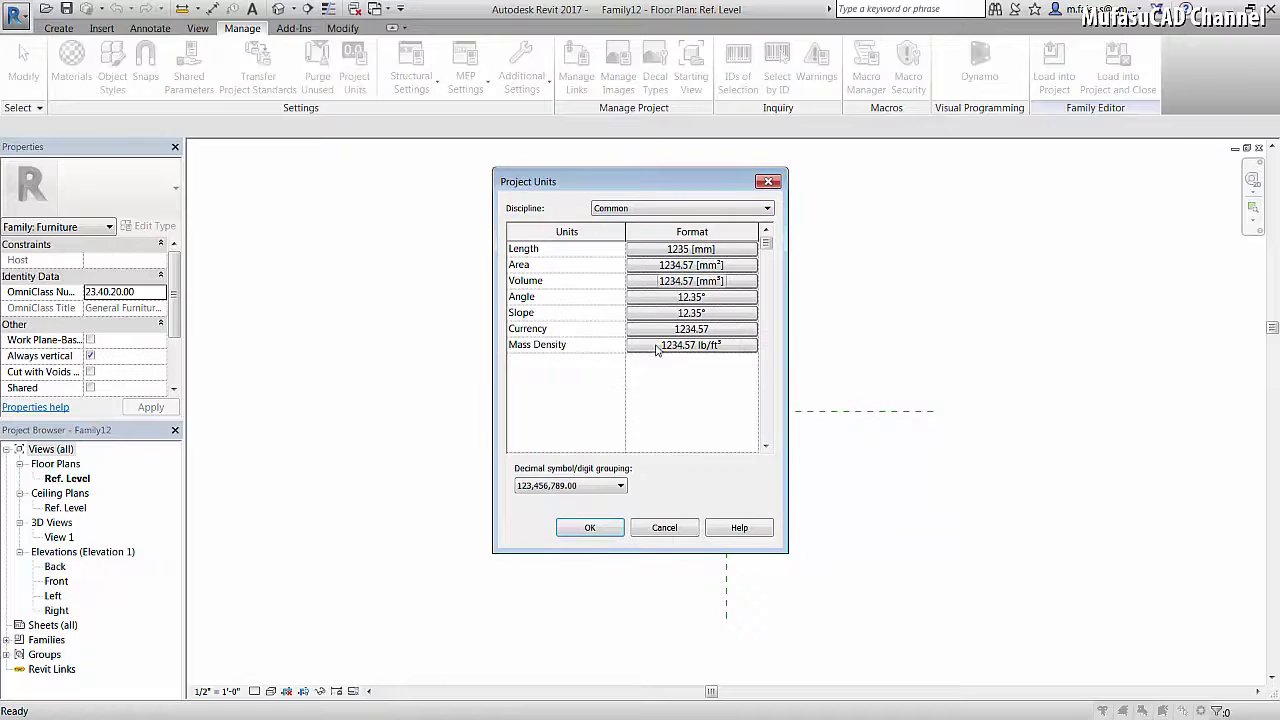
left_click(657, 345)
left_click(667, 276)
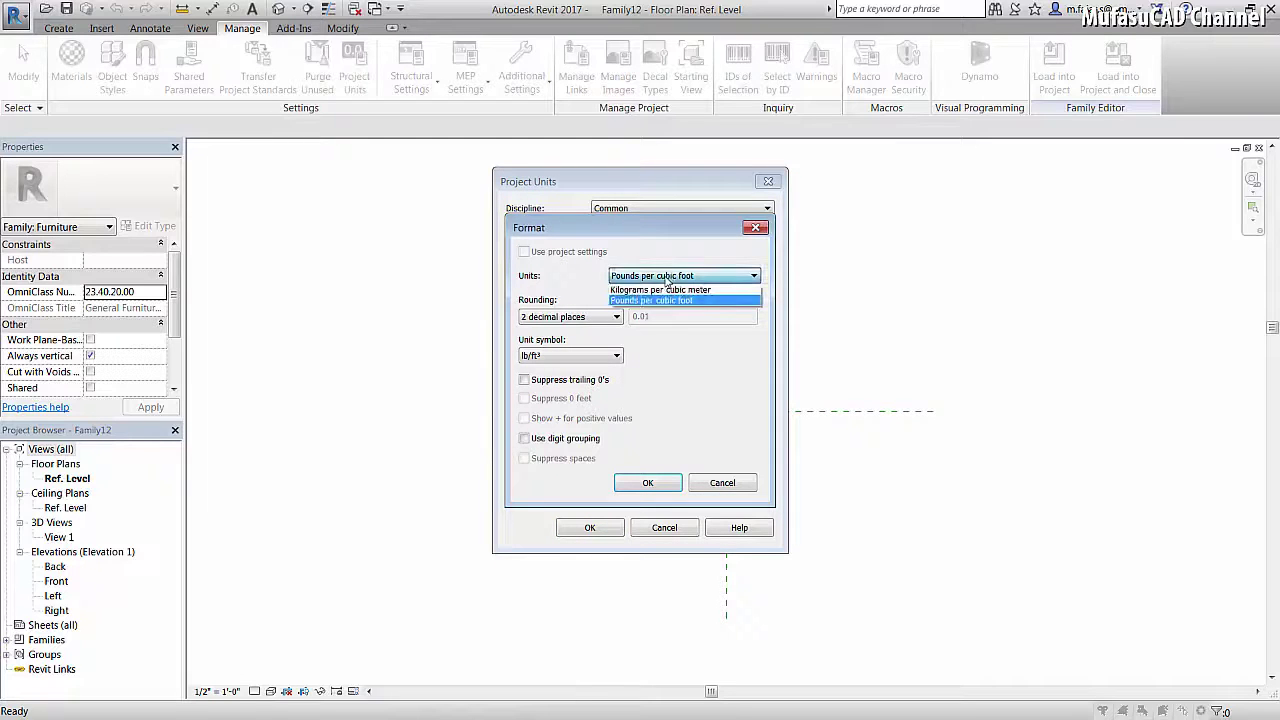
left_click(664, 300)
left_click(648, 483)
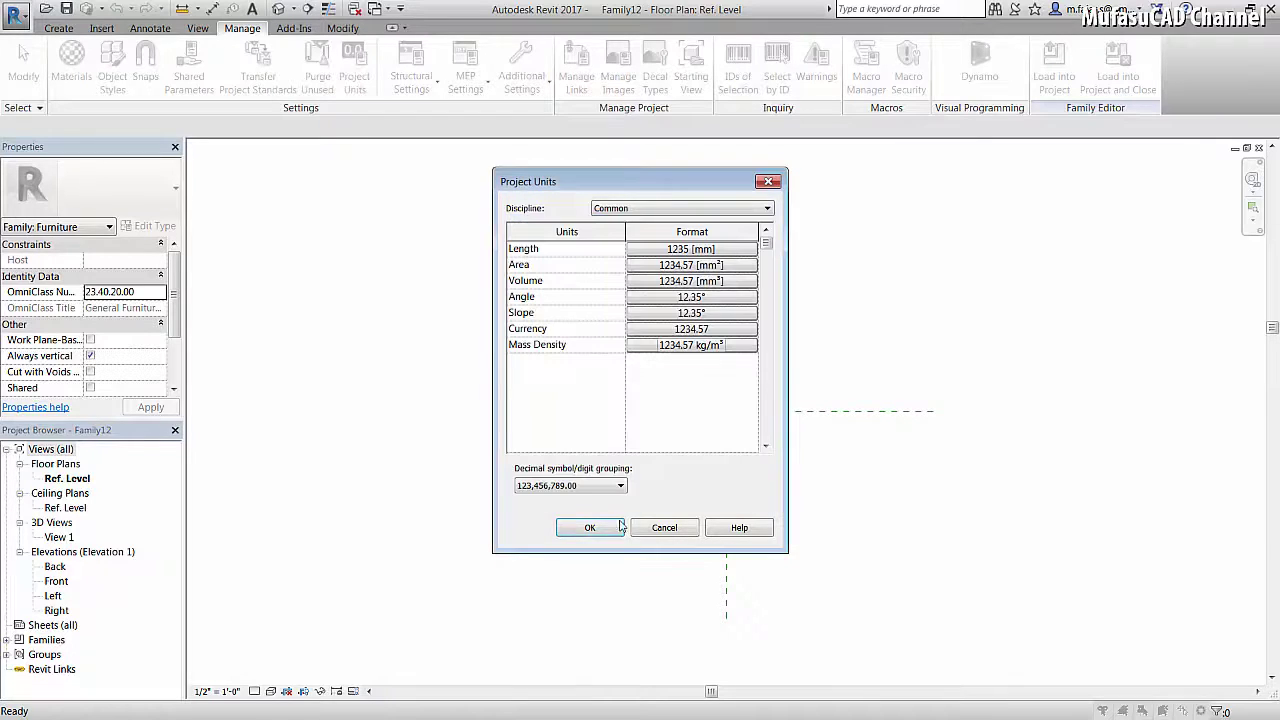
left_click(595, 527)
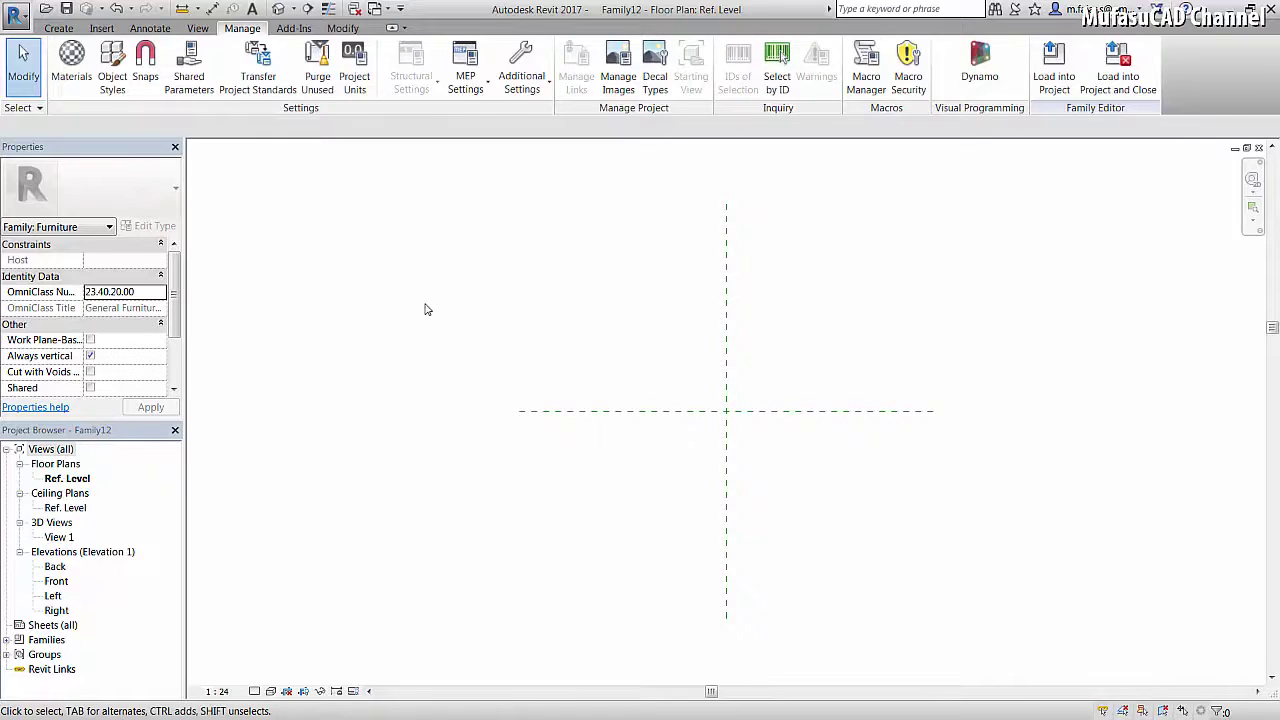
- Open the Left elevation view and begin a solid Revolve sketch there
left_click(58, 28)
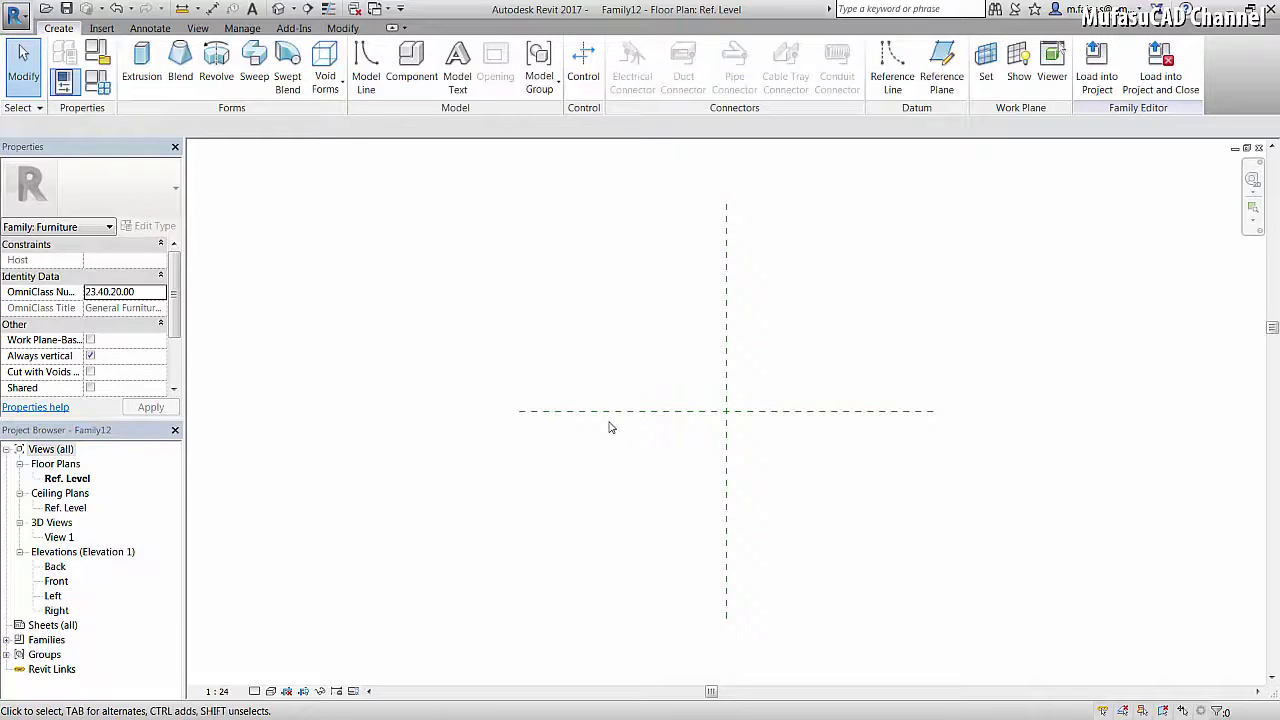
double_click(52, 597)
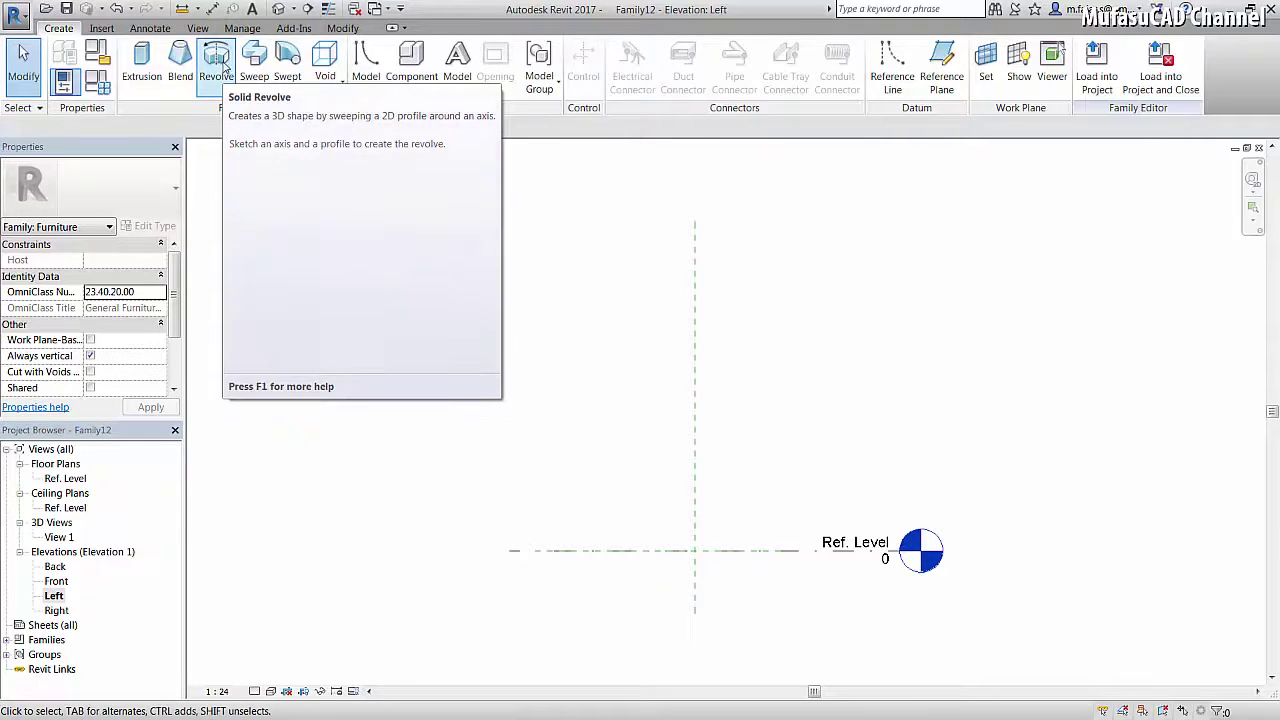
left_click(220, 64)
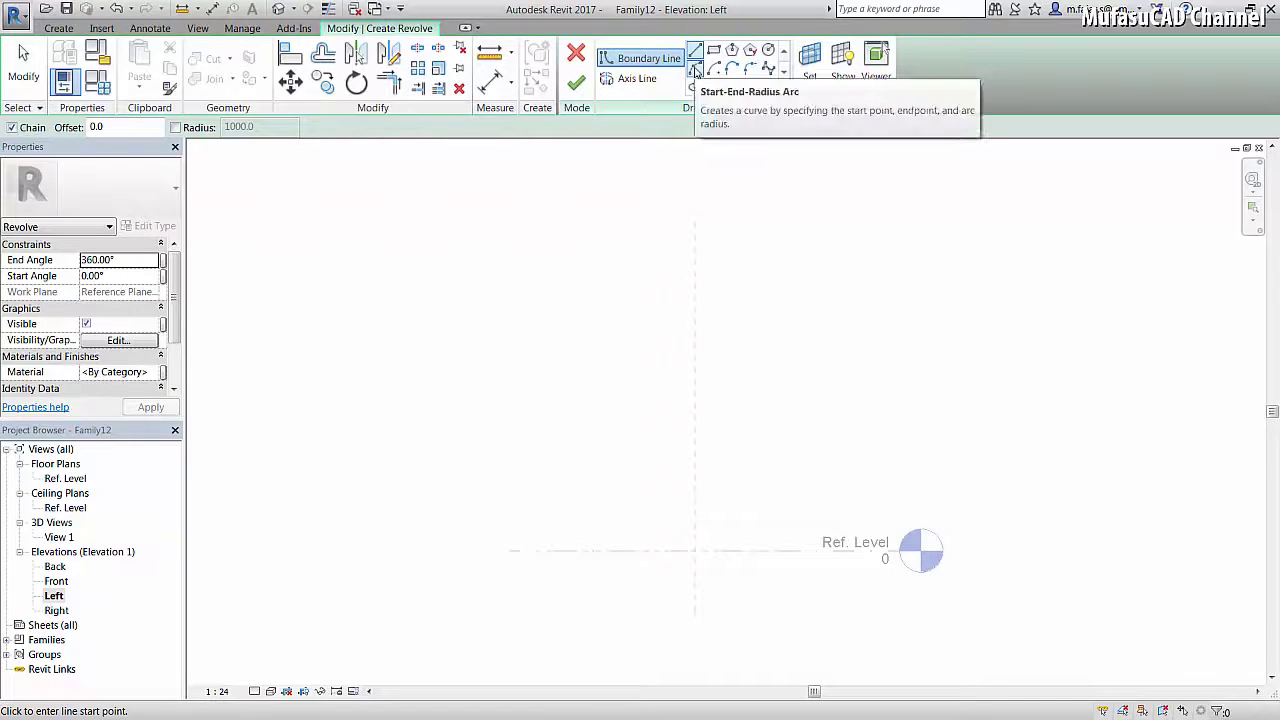
- Sketch the tall curved outer wall arc and the shallow base arc ending at the centre axis
left_click(696, 69)
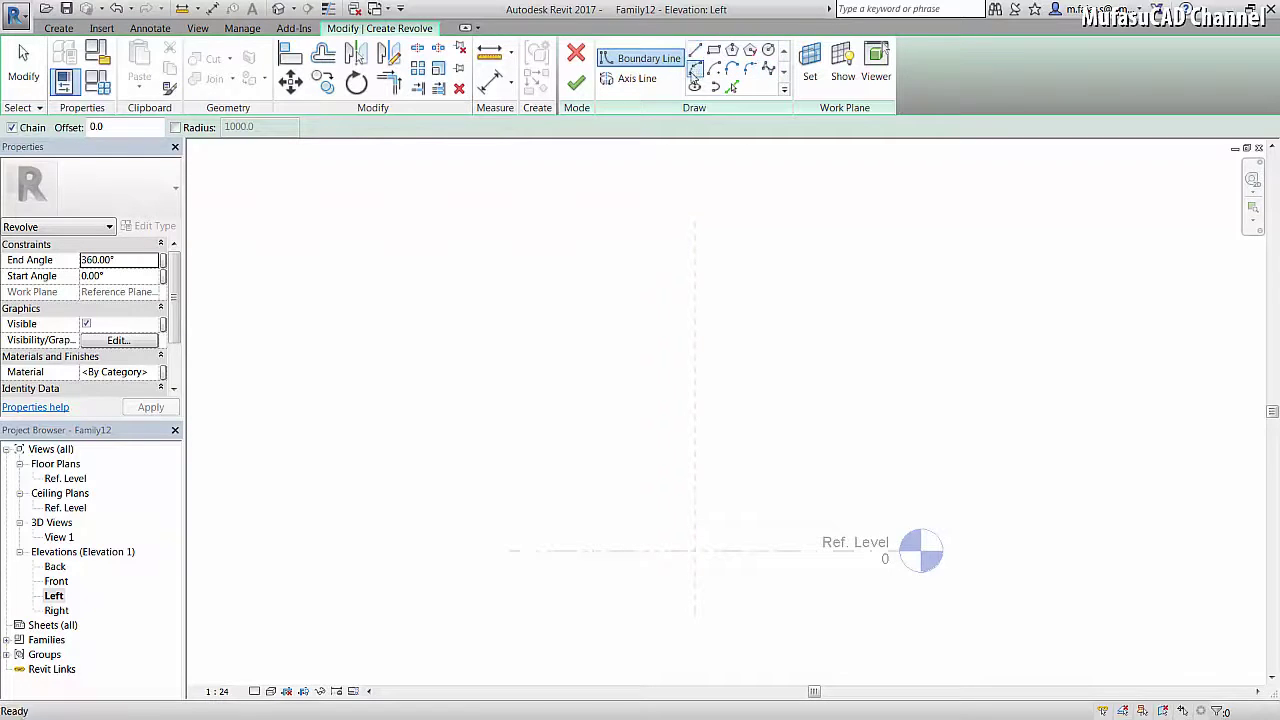
left_click(545, 292)
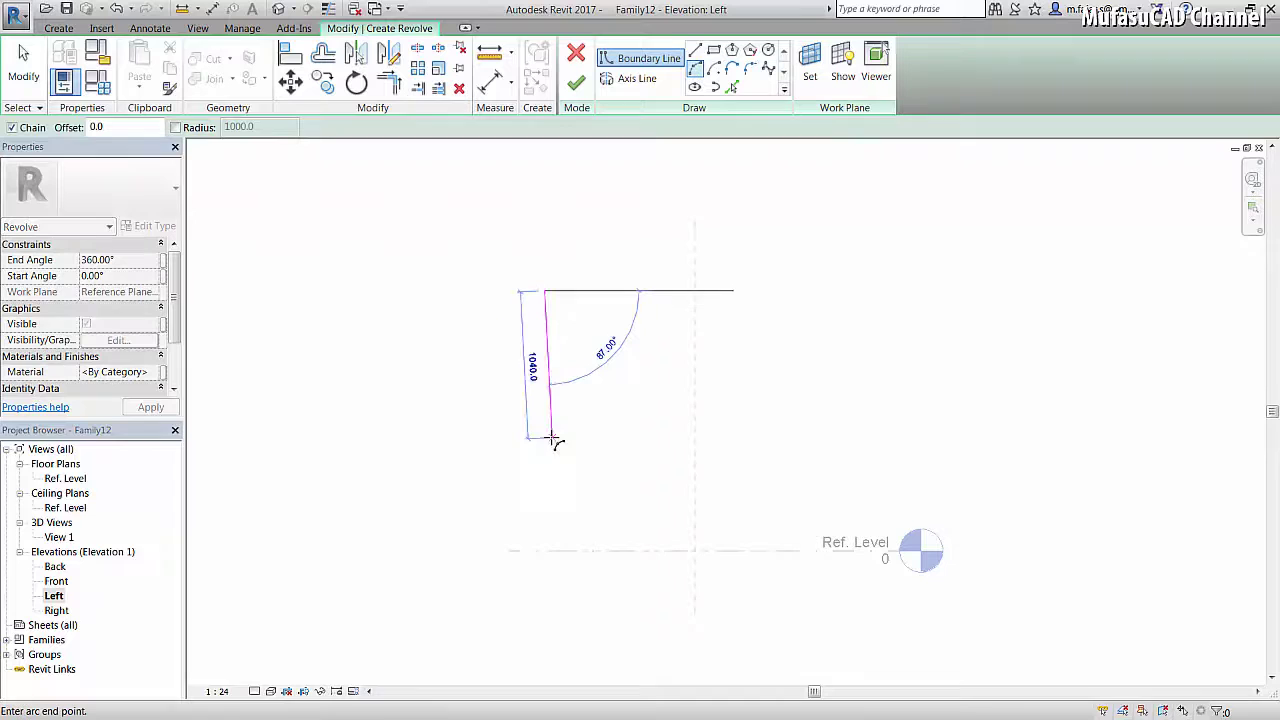
left_click(622, 543)
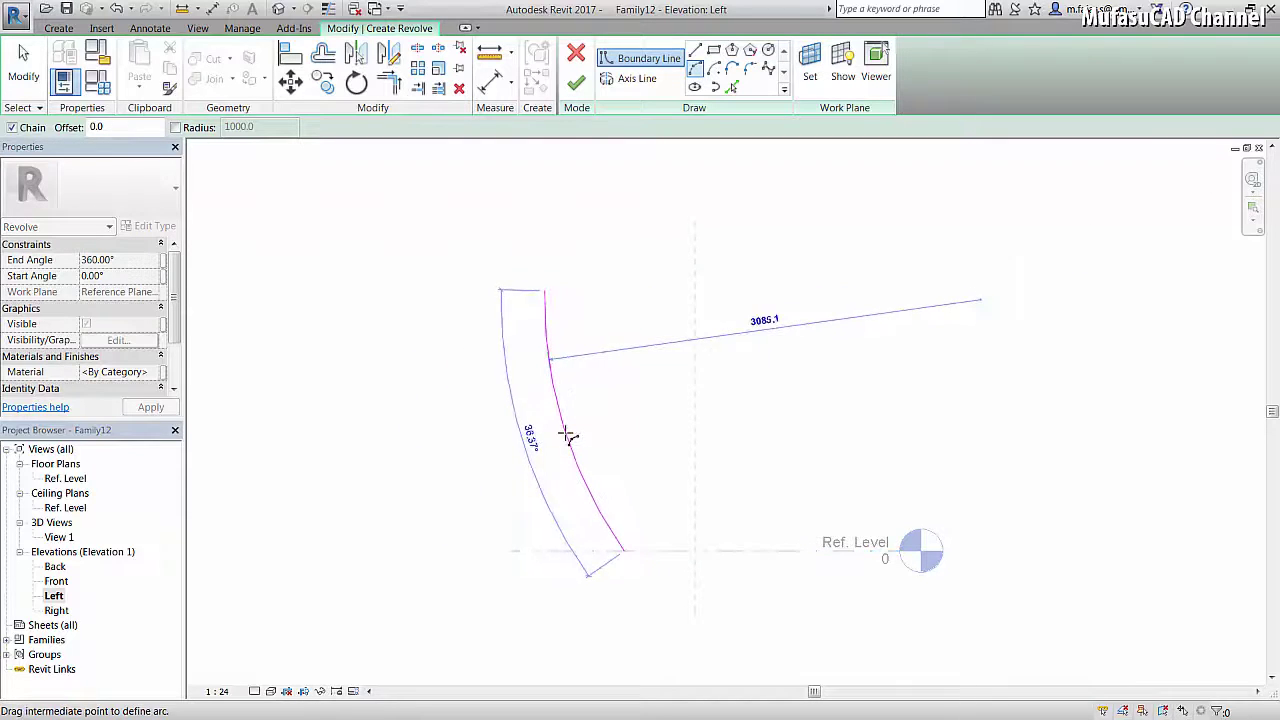
left_click(566, 438)
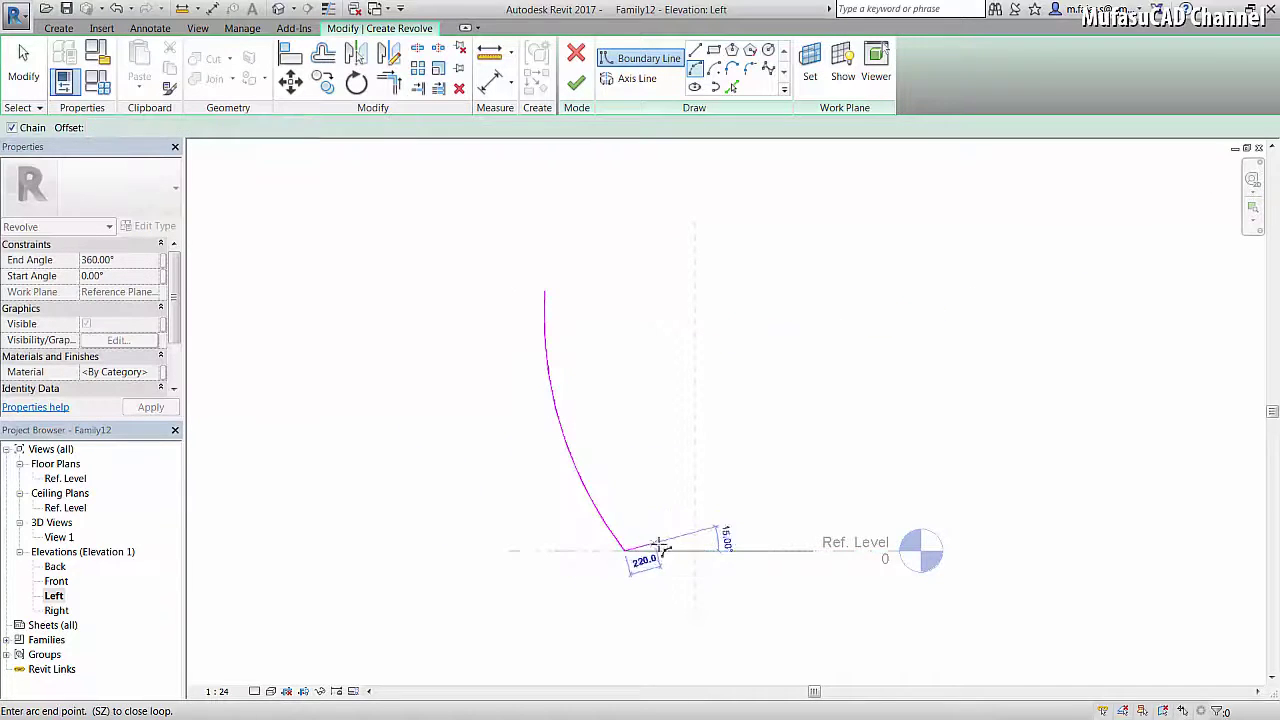
left_click(695, 550)
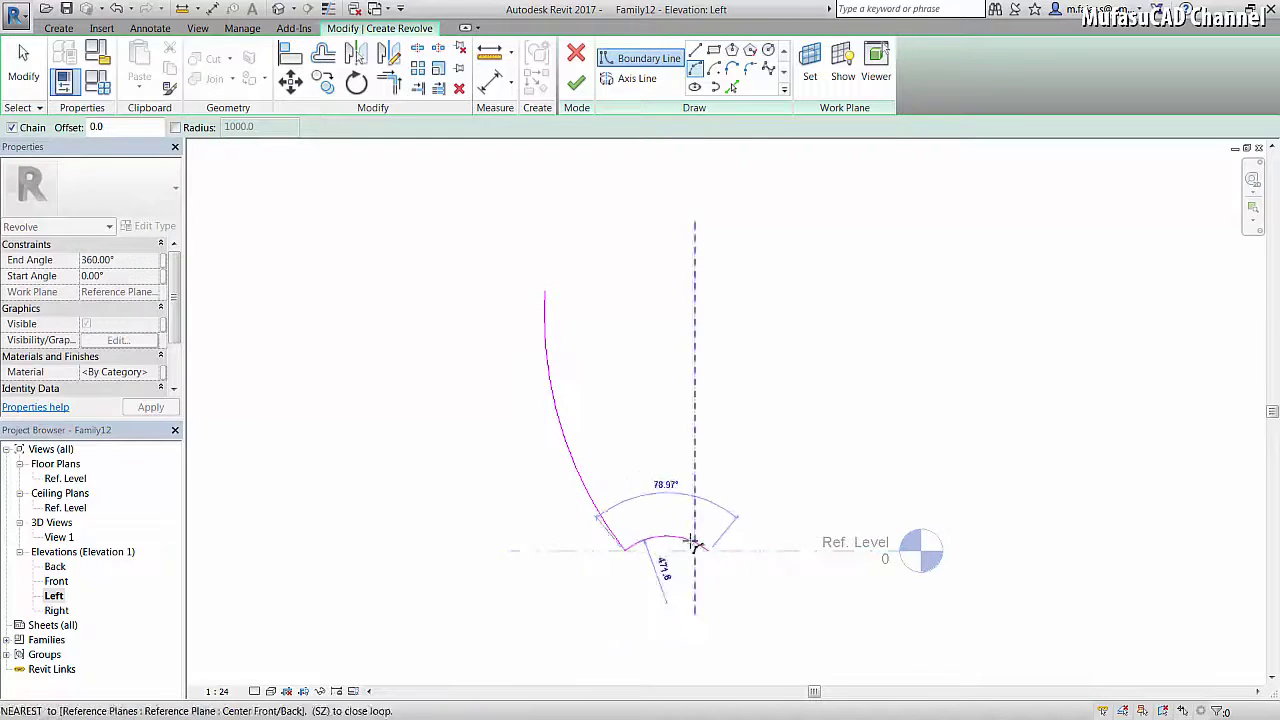
left_click(666, 545)
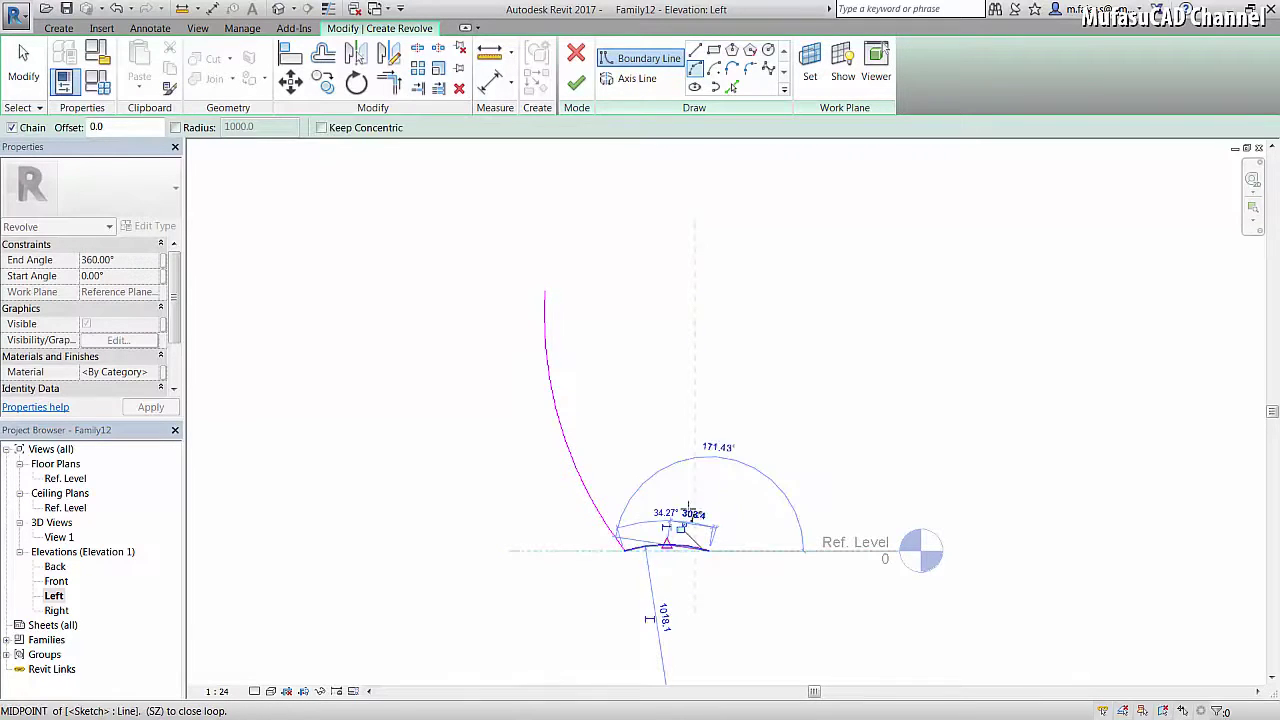
right_click(652, 362)
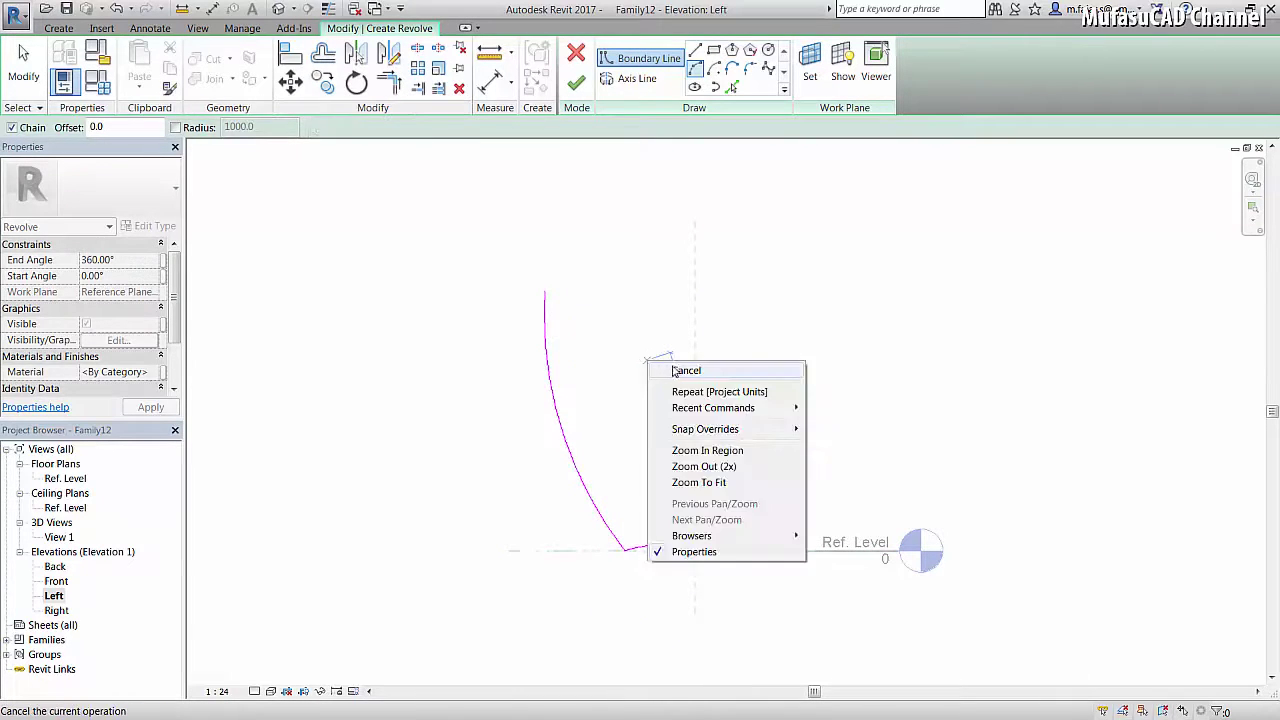
left_click(668, 373)
scroll(553, 323, "up", 1)
scroll(553, 323, "up", 1)
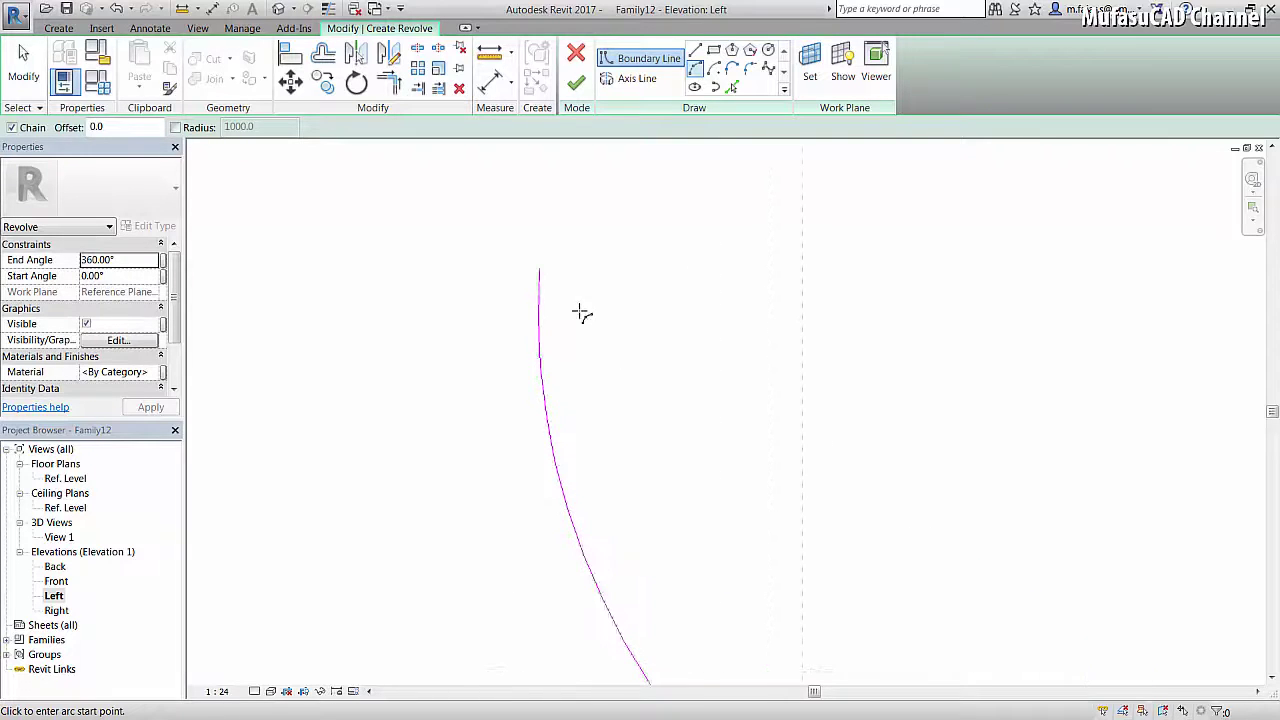
- Add short straight lines at the outer arc's top lip and the base arc's right end
left_click(695, 50)
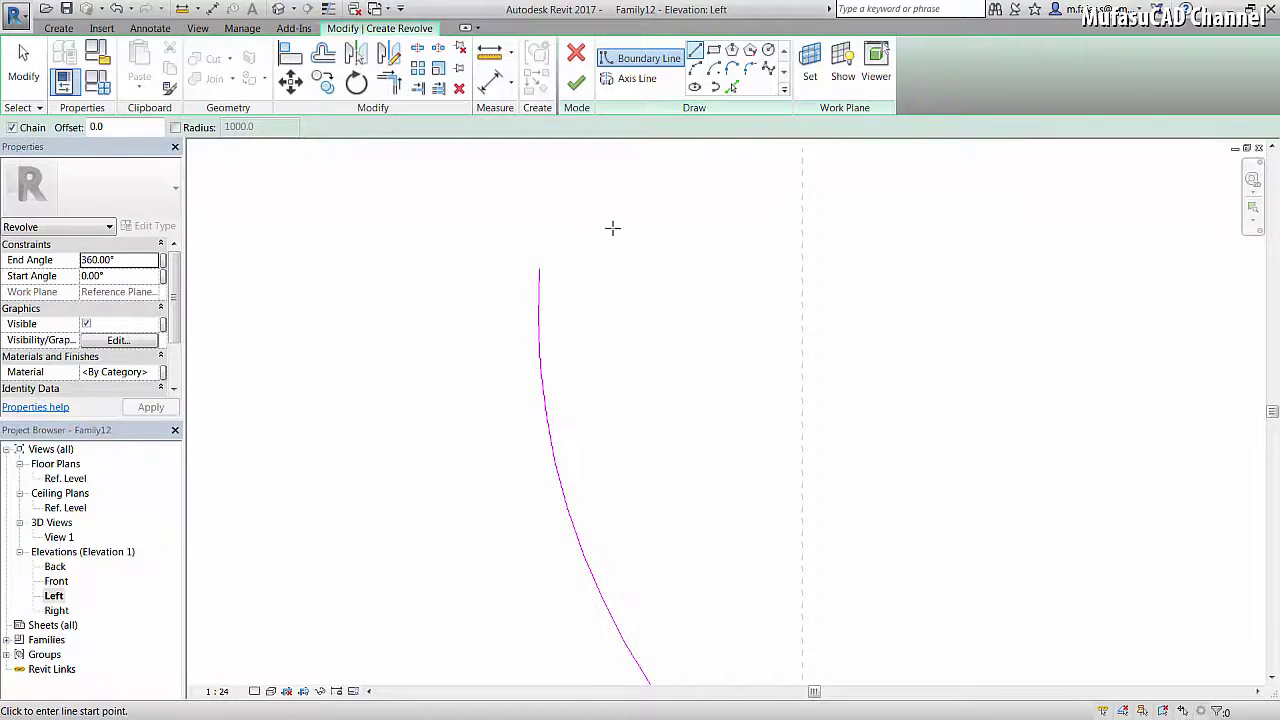
left_click(540, 268)
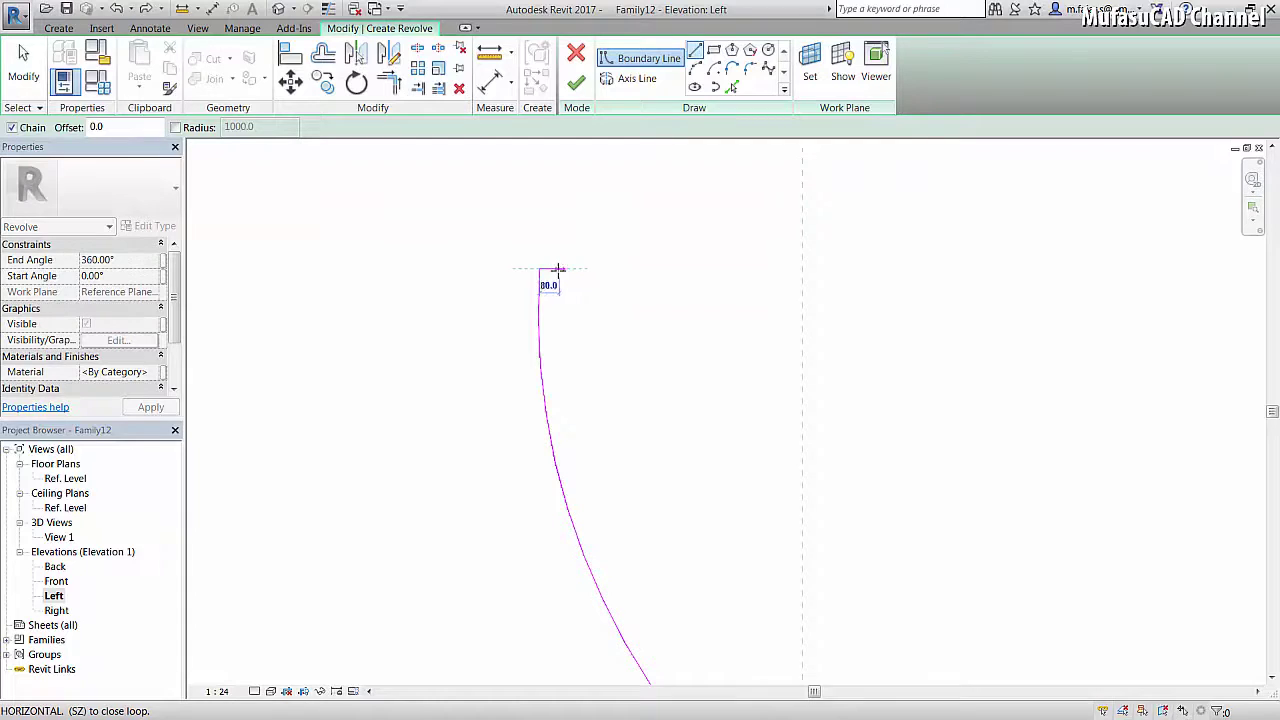
right_click(615, 325)
left_click(655, 335)
middle_click_drag(711, 400, 697, 346)
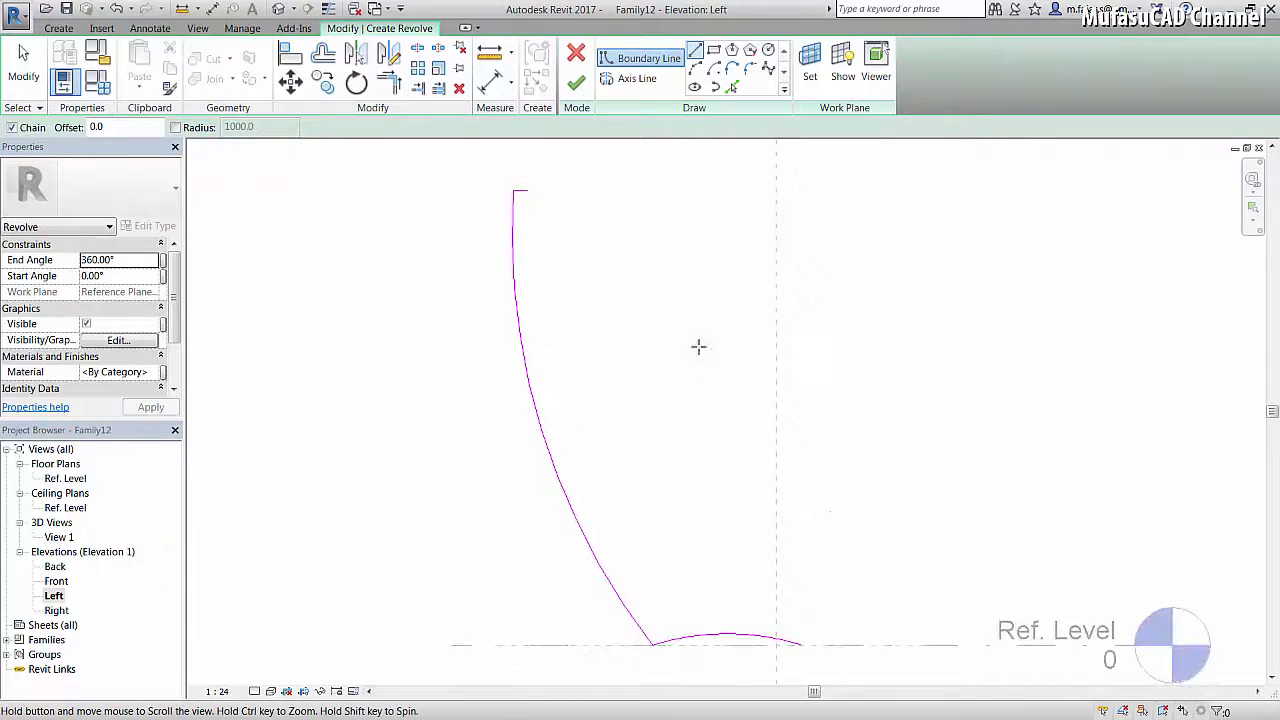
left_click(800, 643)
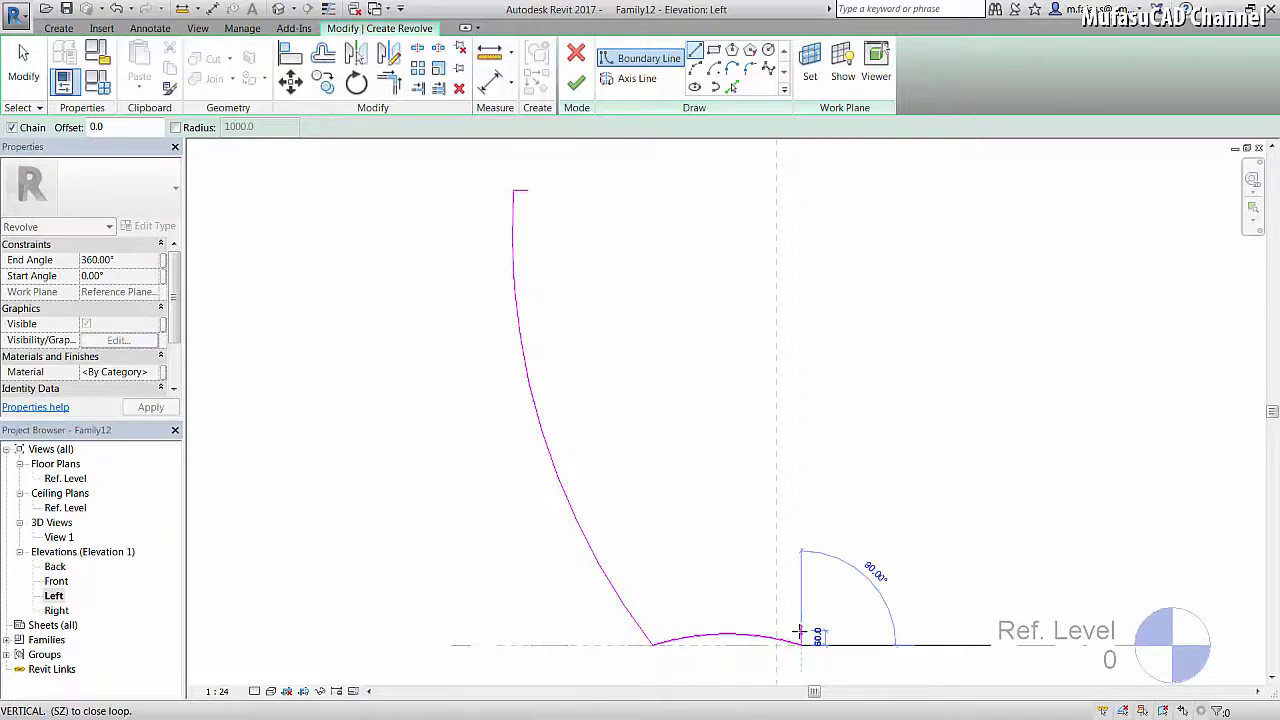
right_click(826, 548)
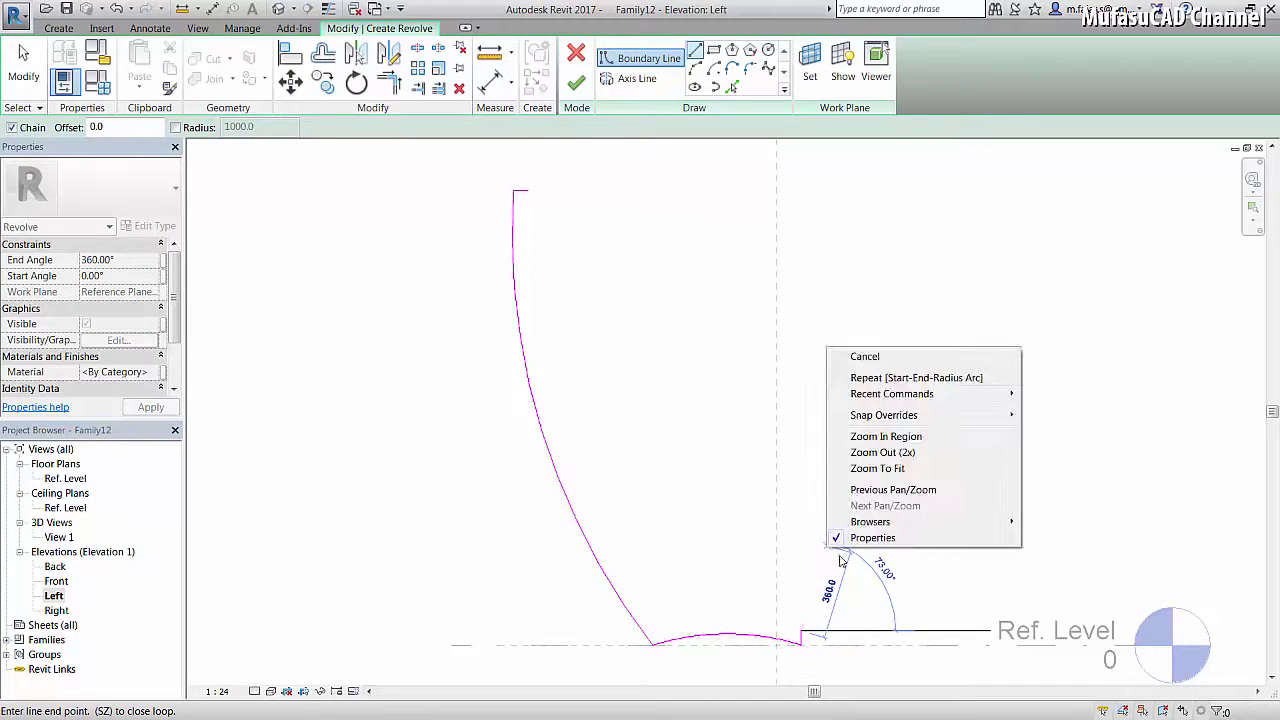
left_click(865, 357)
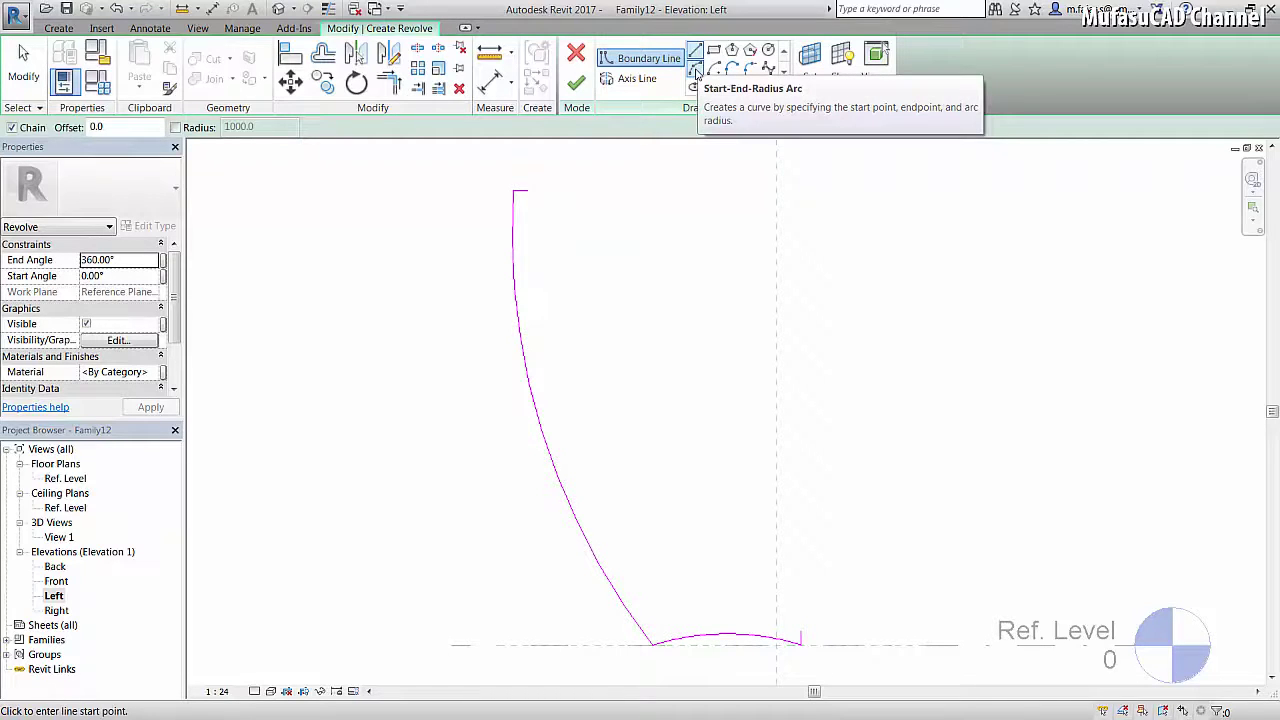
- Draw the inner wall arc from the top lip down to near the base
left_click(696, 70)
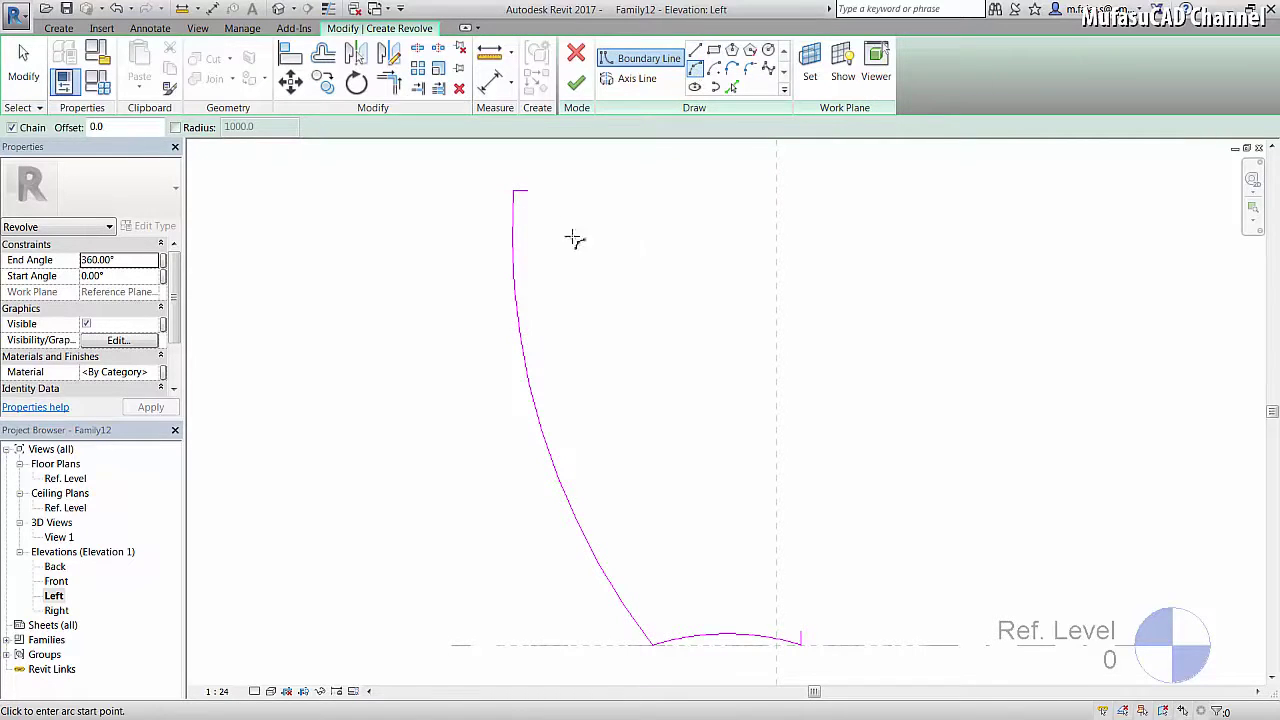
left_click(528, 192)
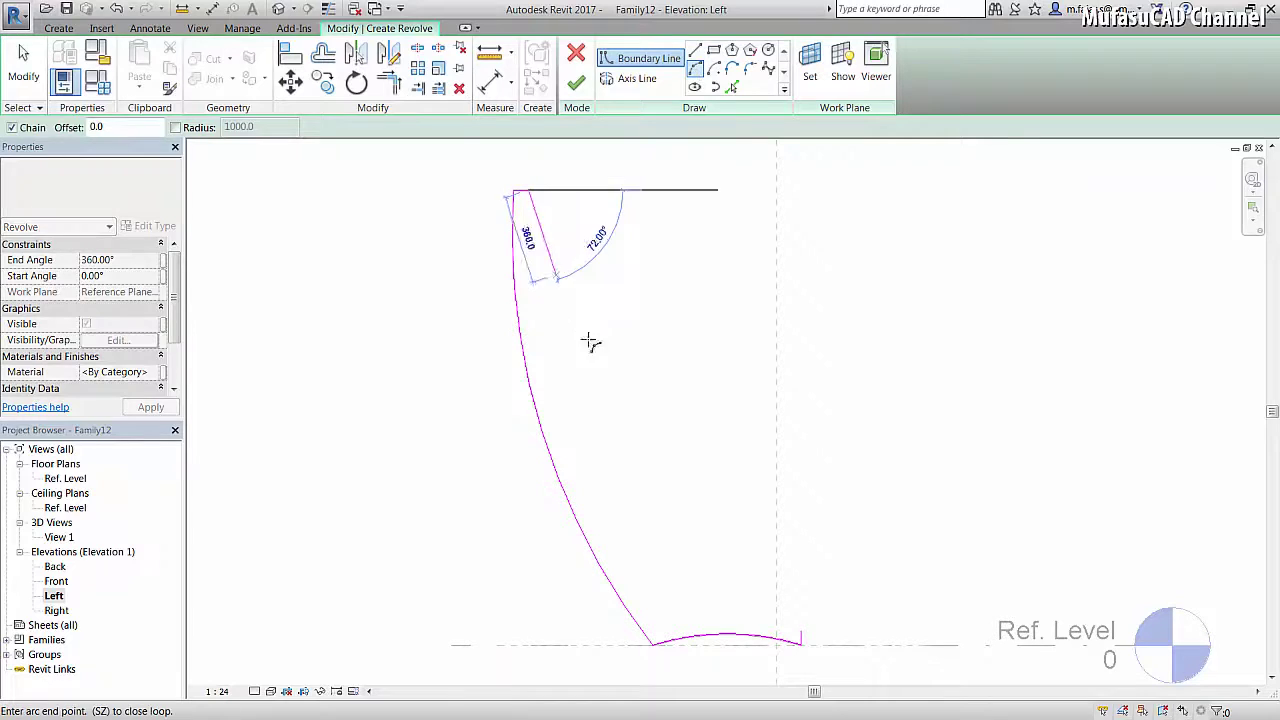
left_click(658, 633)
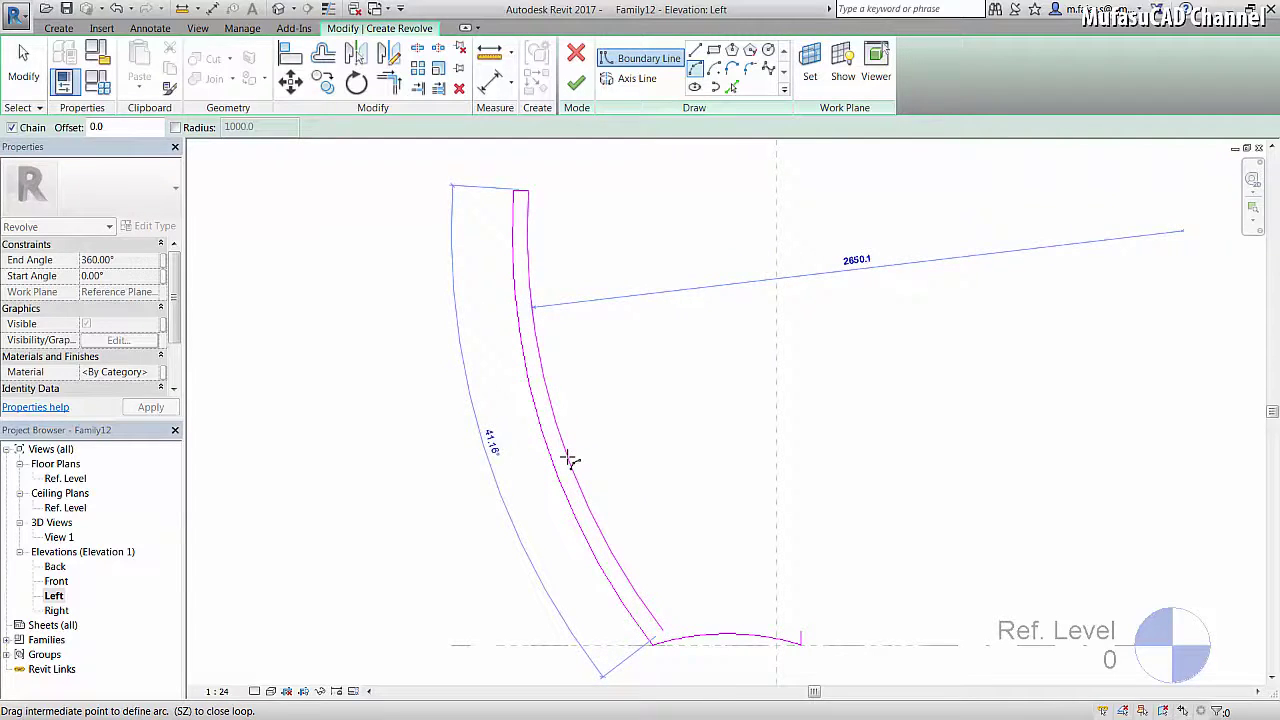
left_click(569, 459)
right_click(675, 410)
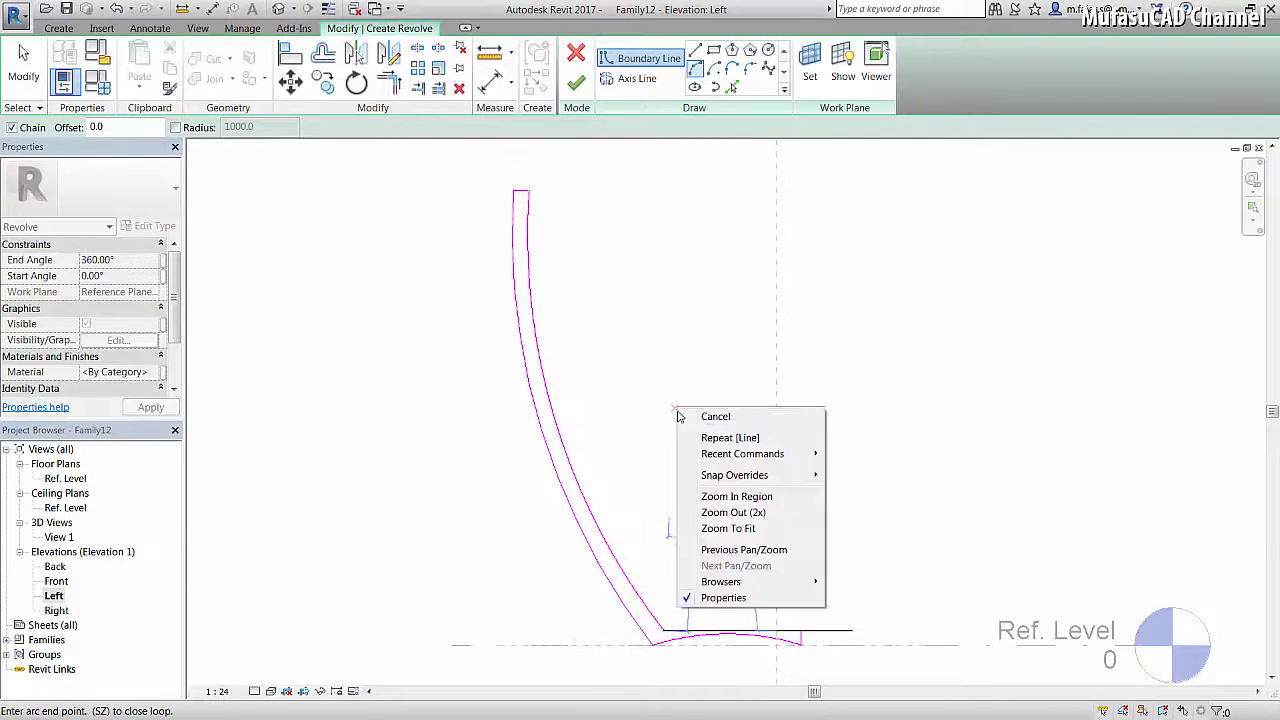
left_click(714, 417)
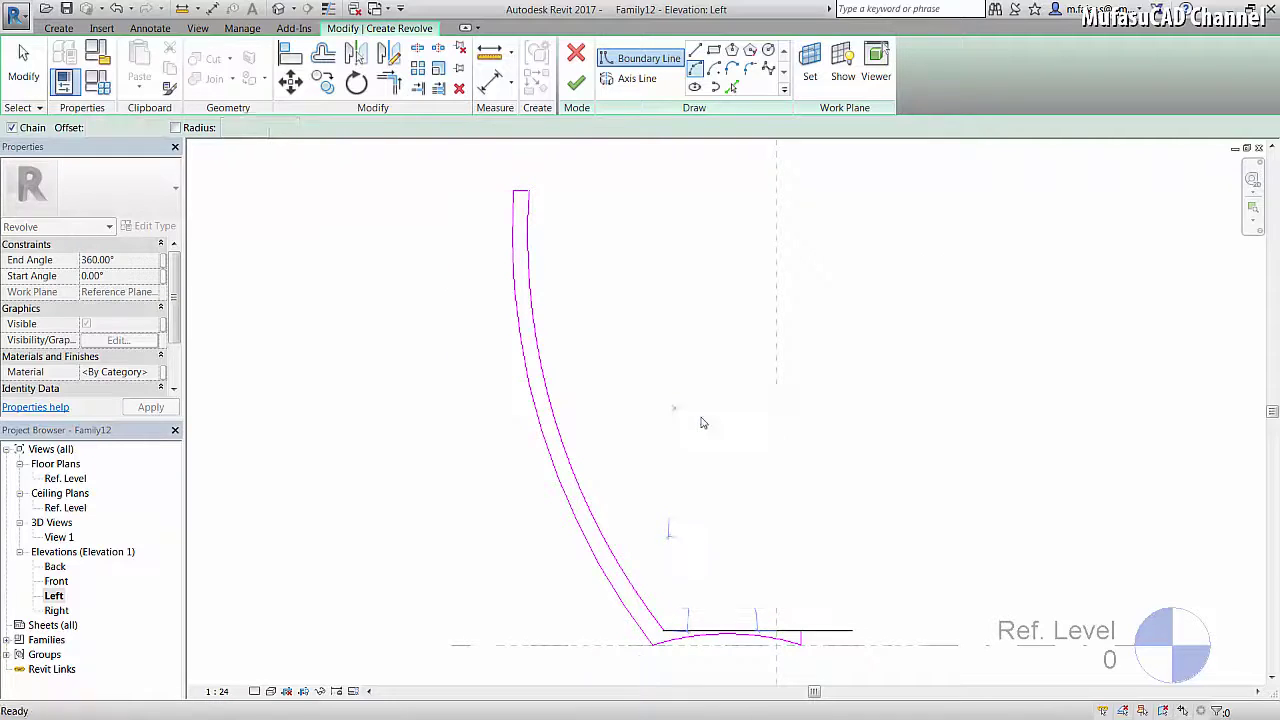
- Draw the inner base arc from the wall's bottom to the base profile's right end
left_click(662, 632)
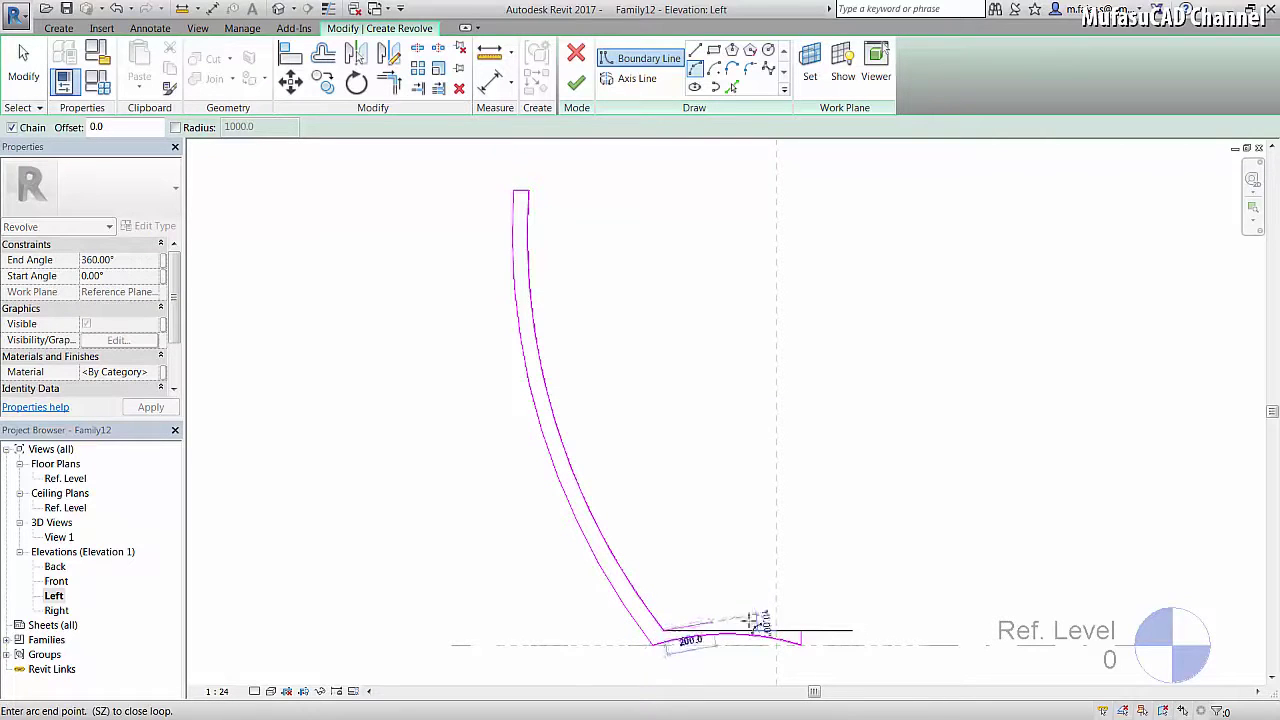
left_click(801, 632)
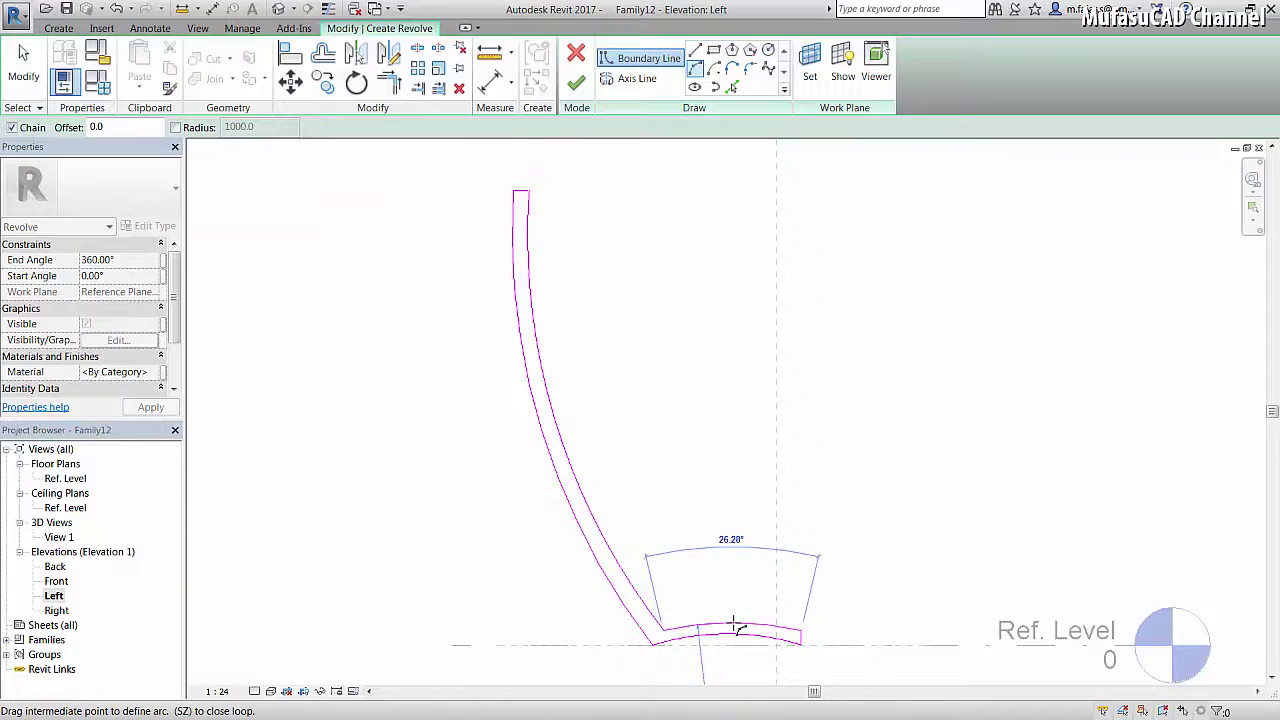
left_click(737, 627)
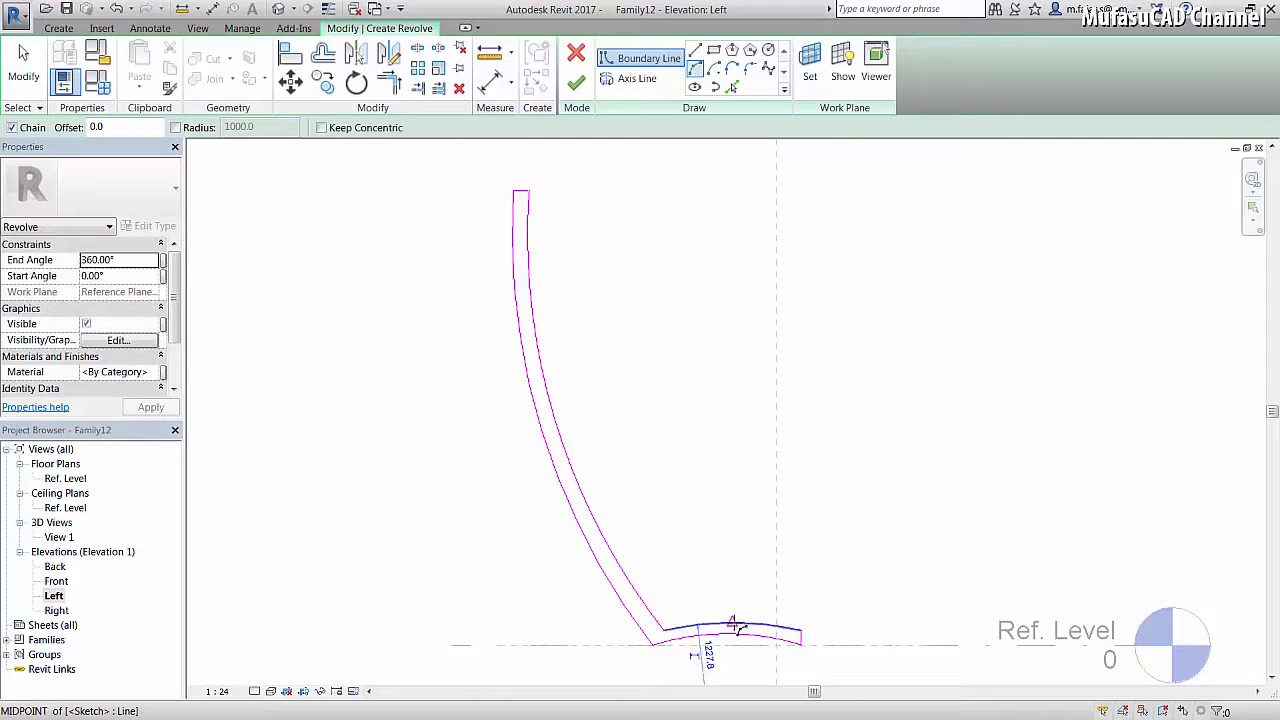
right_click(736, 532)
left_click(751, 337)
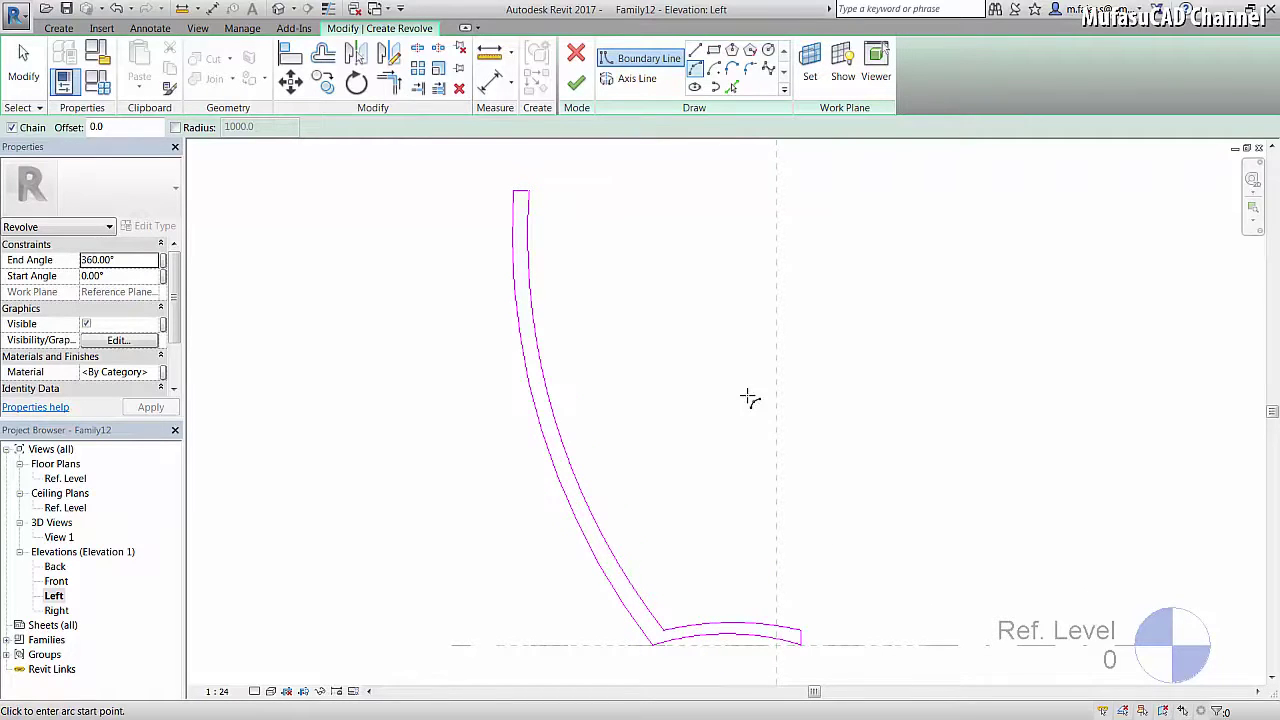
scroll(750, 398, "down", 1)
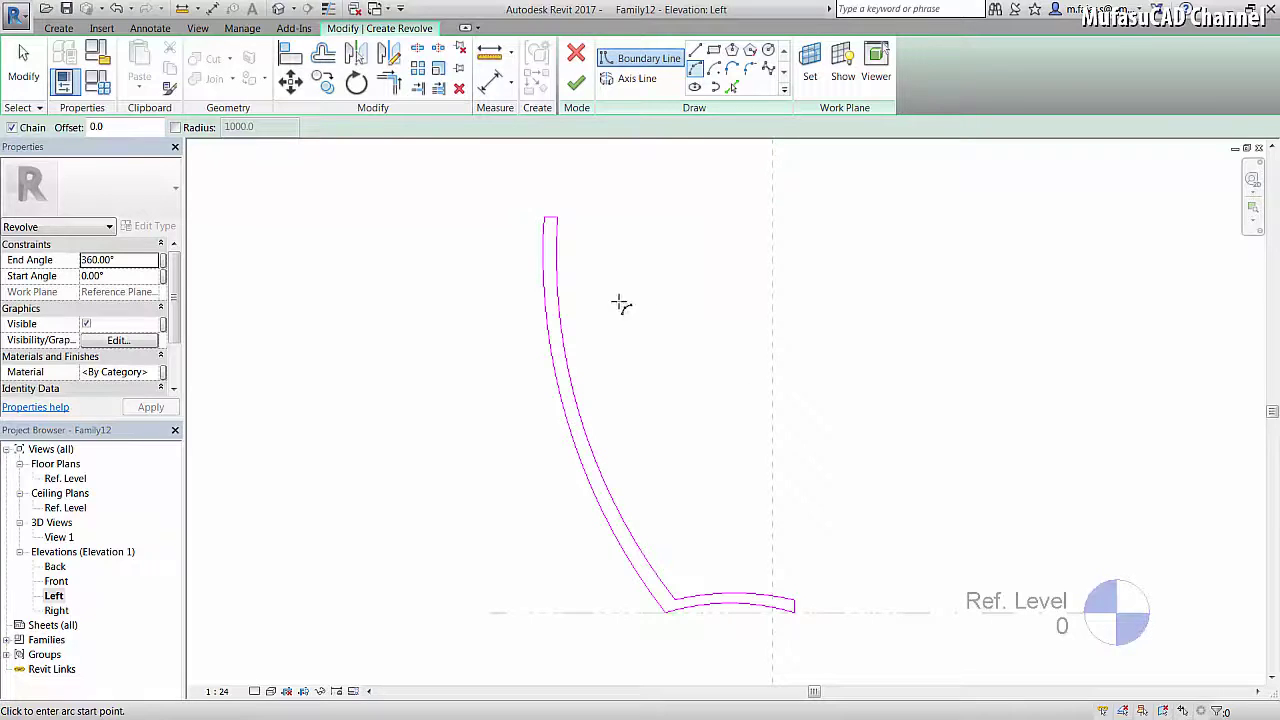
- Draw a vertical 1360 mm axis line upward from the base arc's right endpoint
left_click(636, 79)
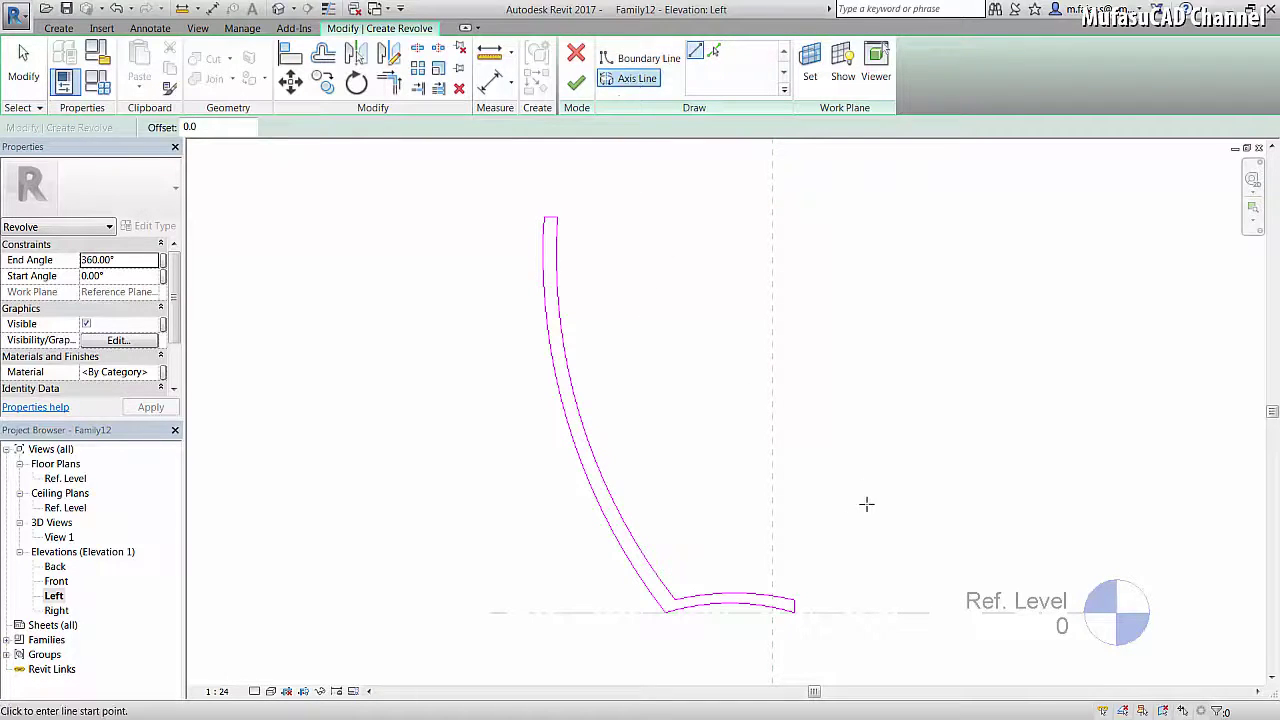
left_click(794, 609)
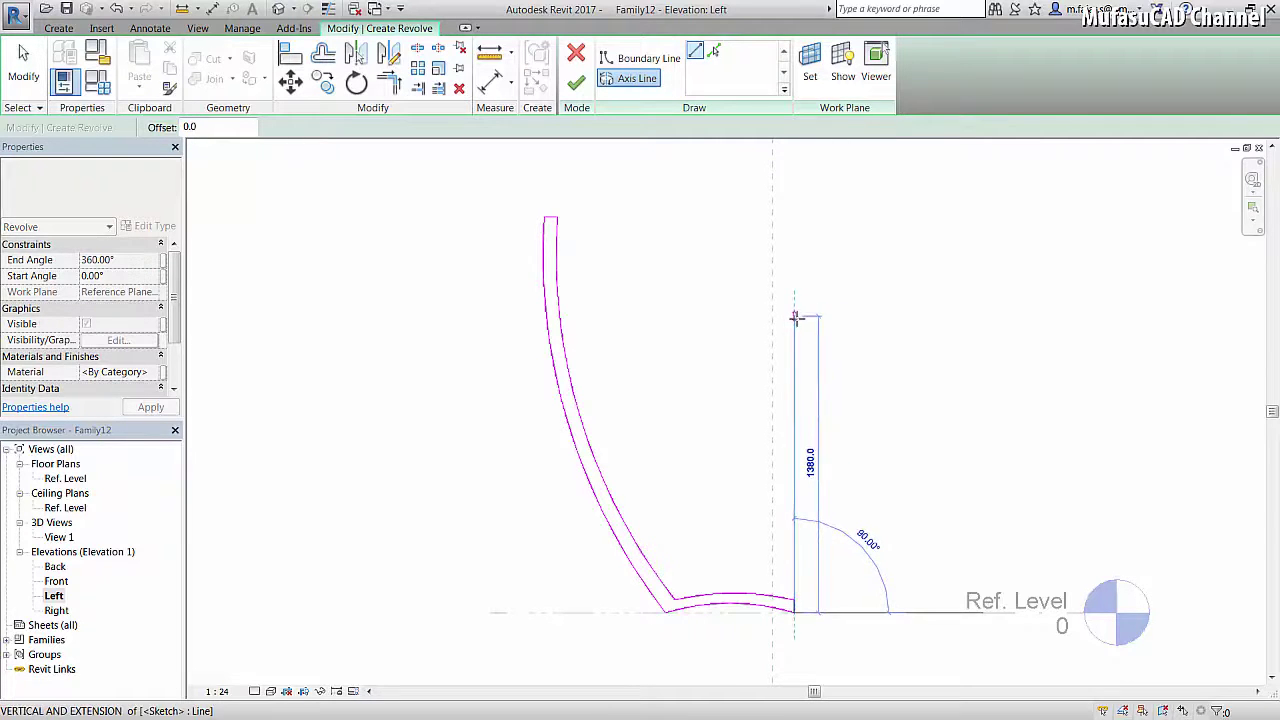
left_click(794, 320)
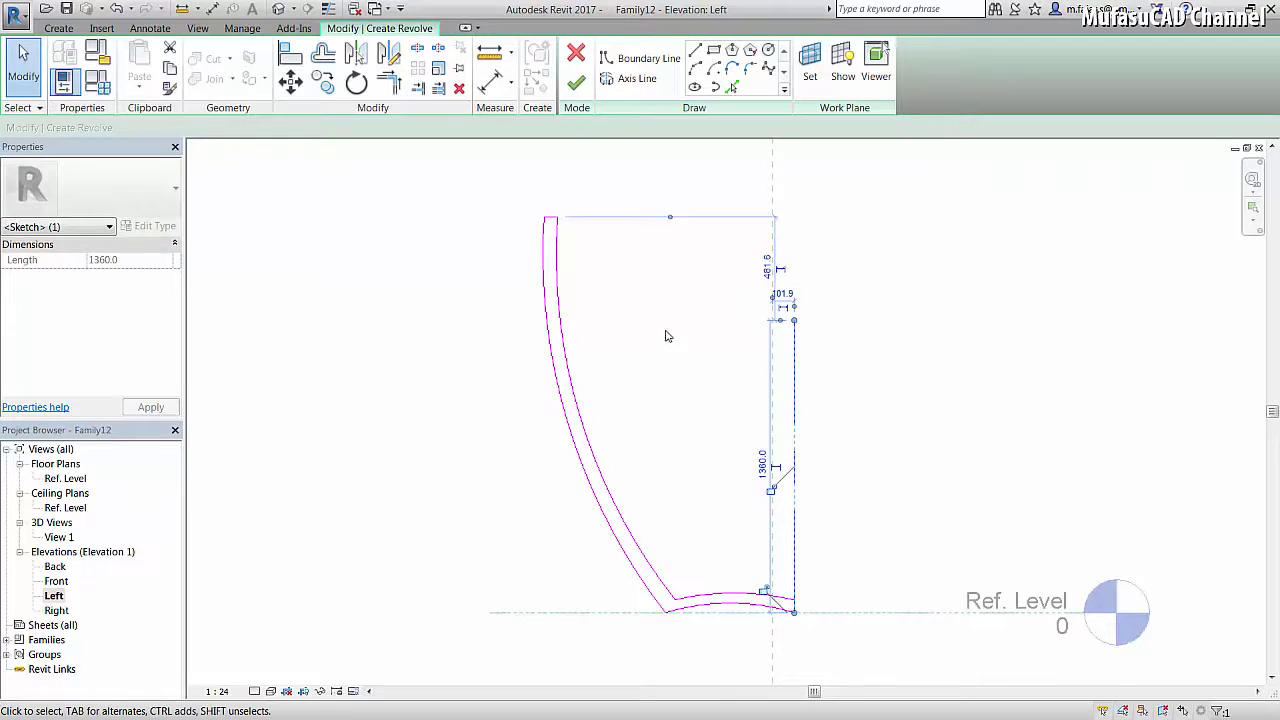
- Finish the revolve sketch to create the bowl solid and show it in the Default 3D View
left_click(577, 90)
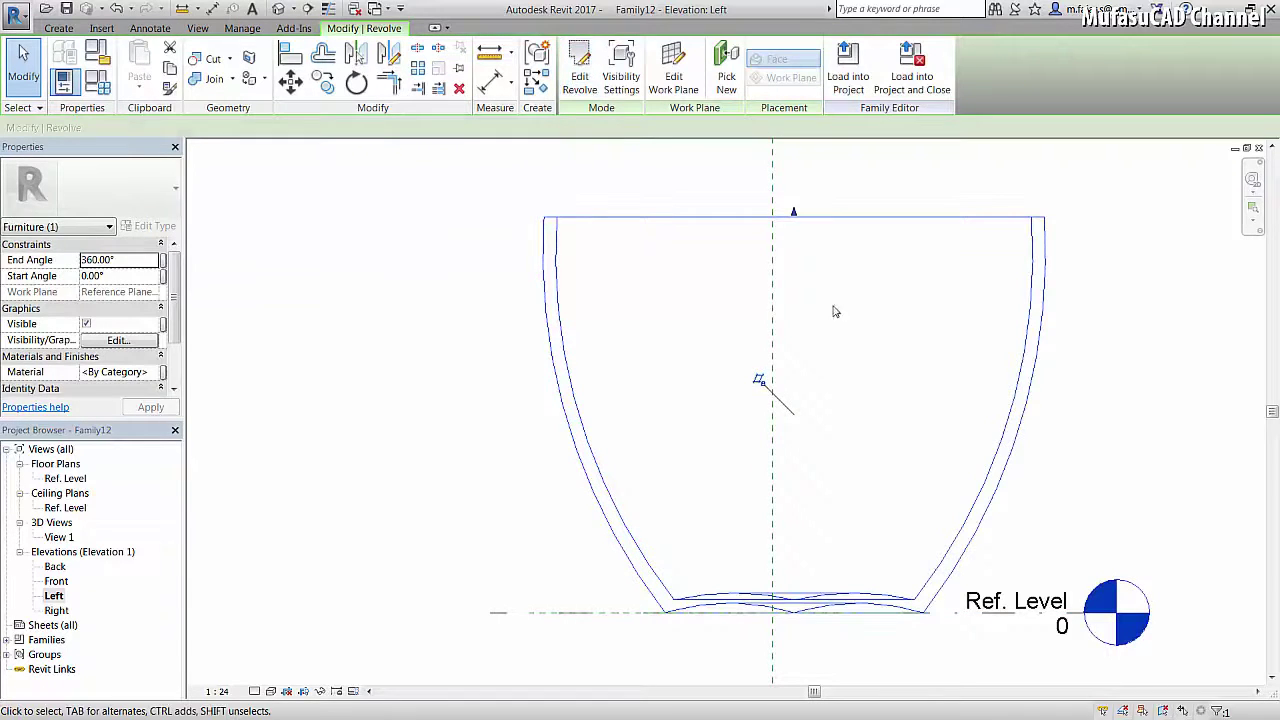
scroll(806, 339, "down", 1)
scroll(845, 365, "down", 1)
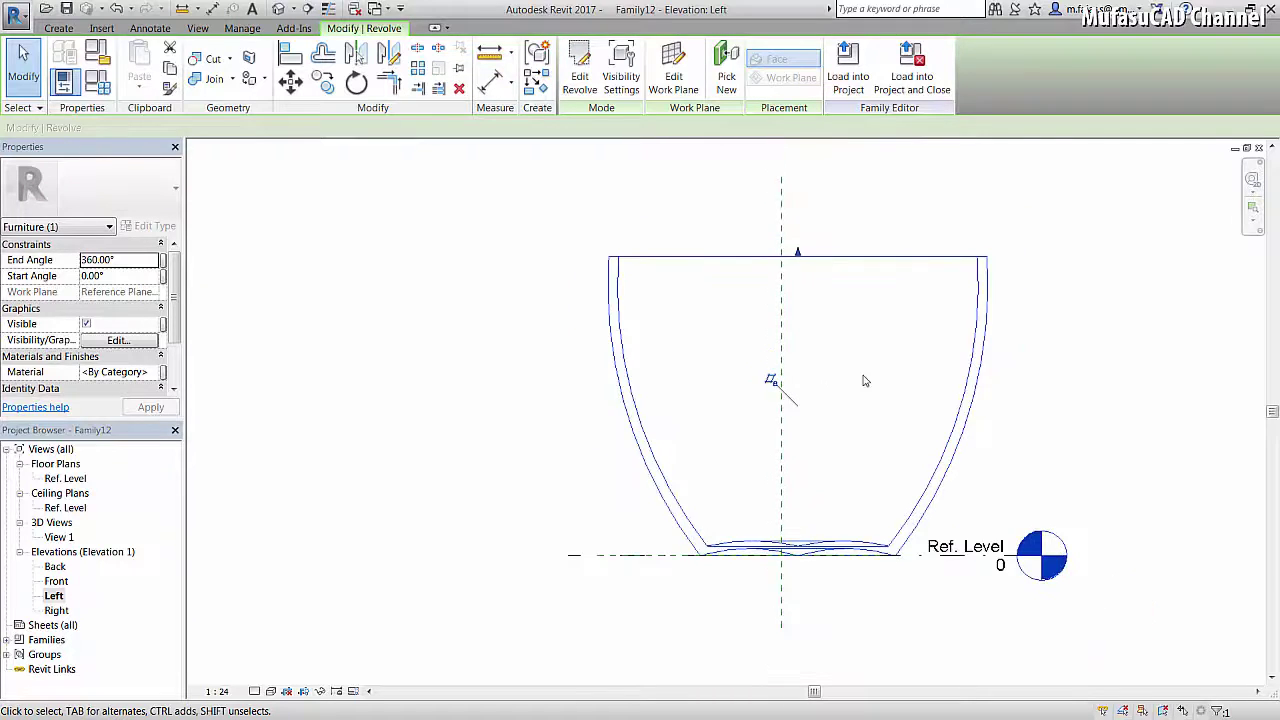
scroll(865, 378, "down", 1)
scroll(928, 365, "up", 1)
scroll(877, 378, "up", 1)
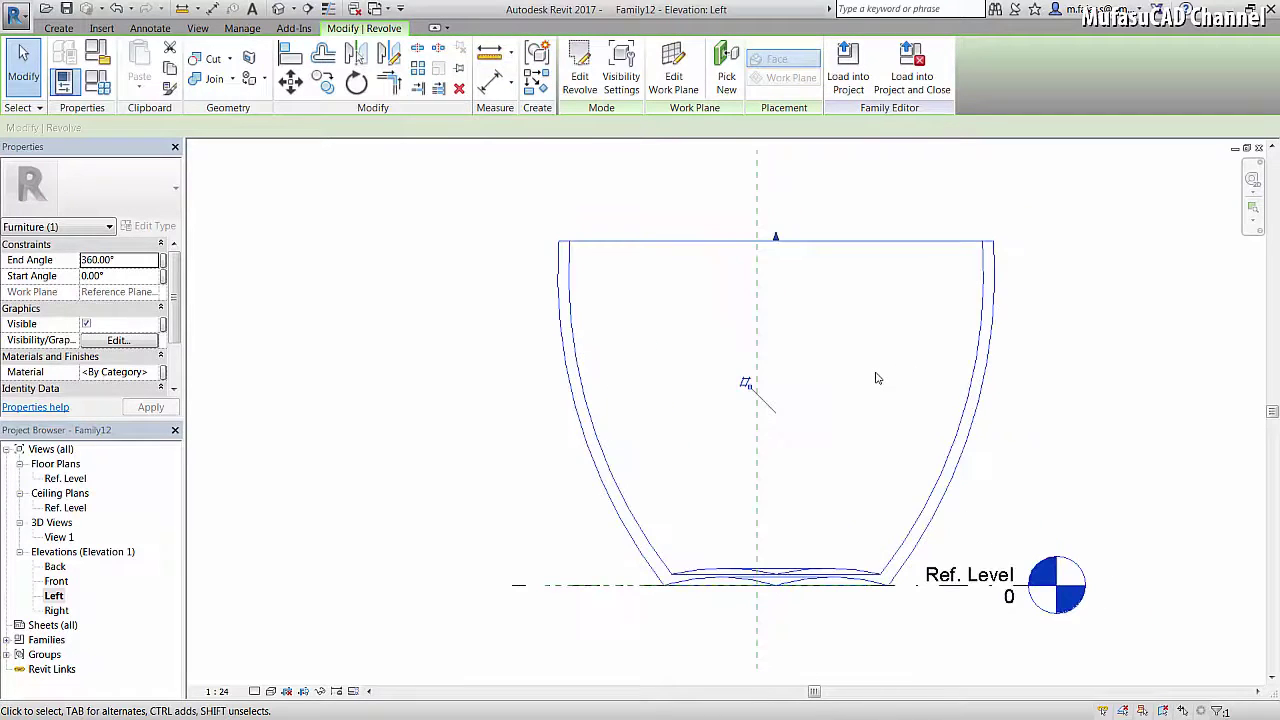
scroll(871, 372, "down", 1)
scroll(873, 384, "down", 1)
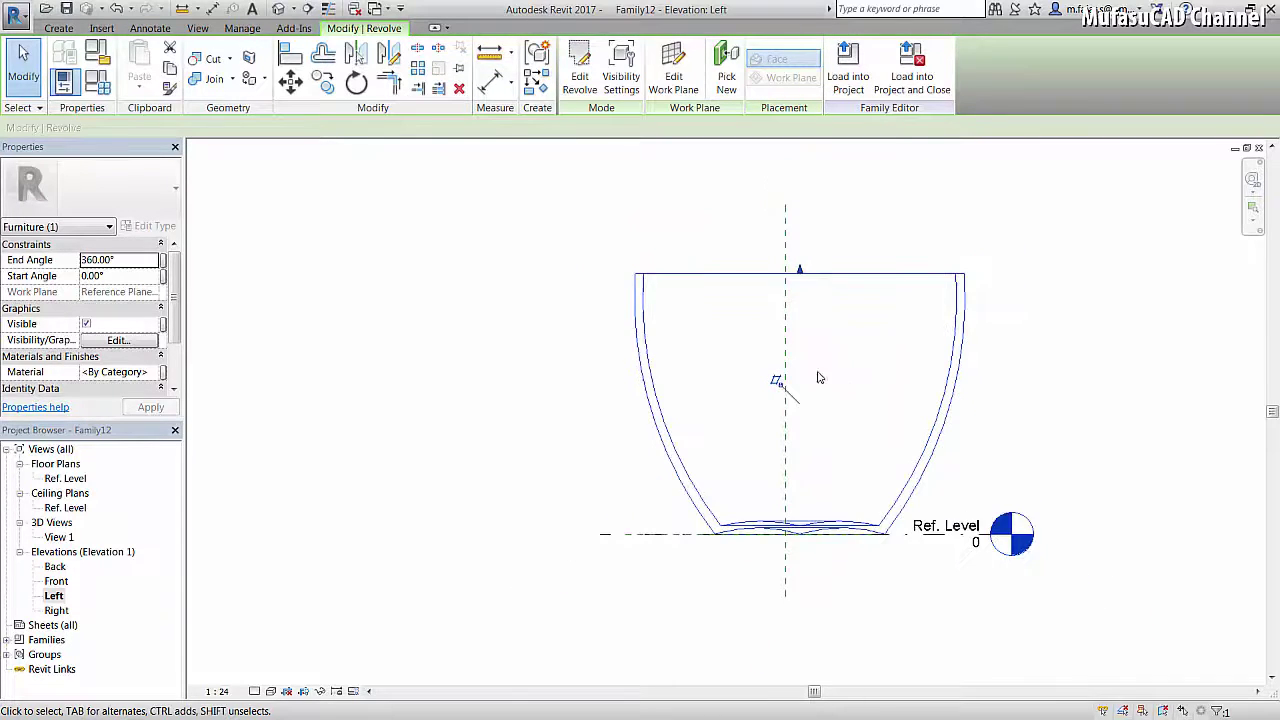
scroll(818, 377, "up", 1)
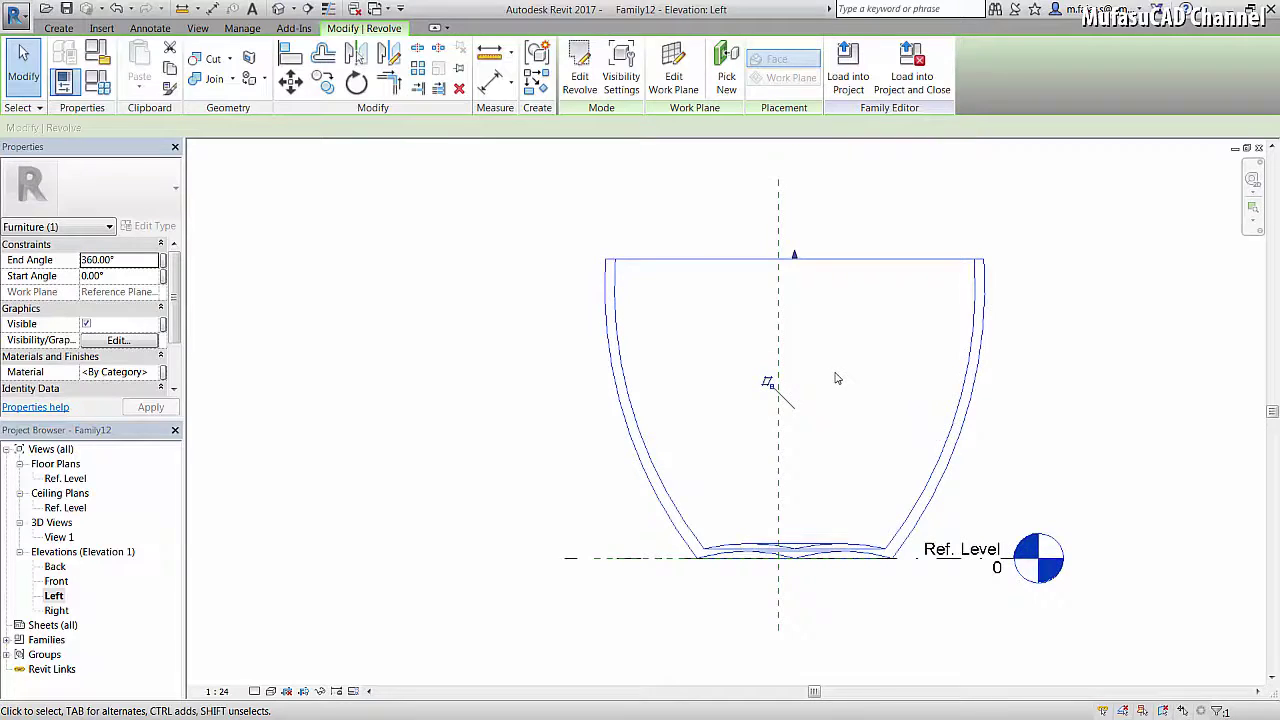
left_click(281, 10)
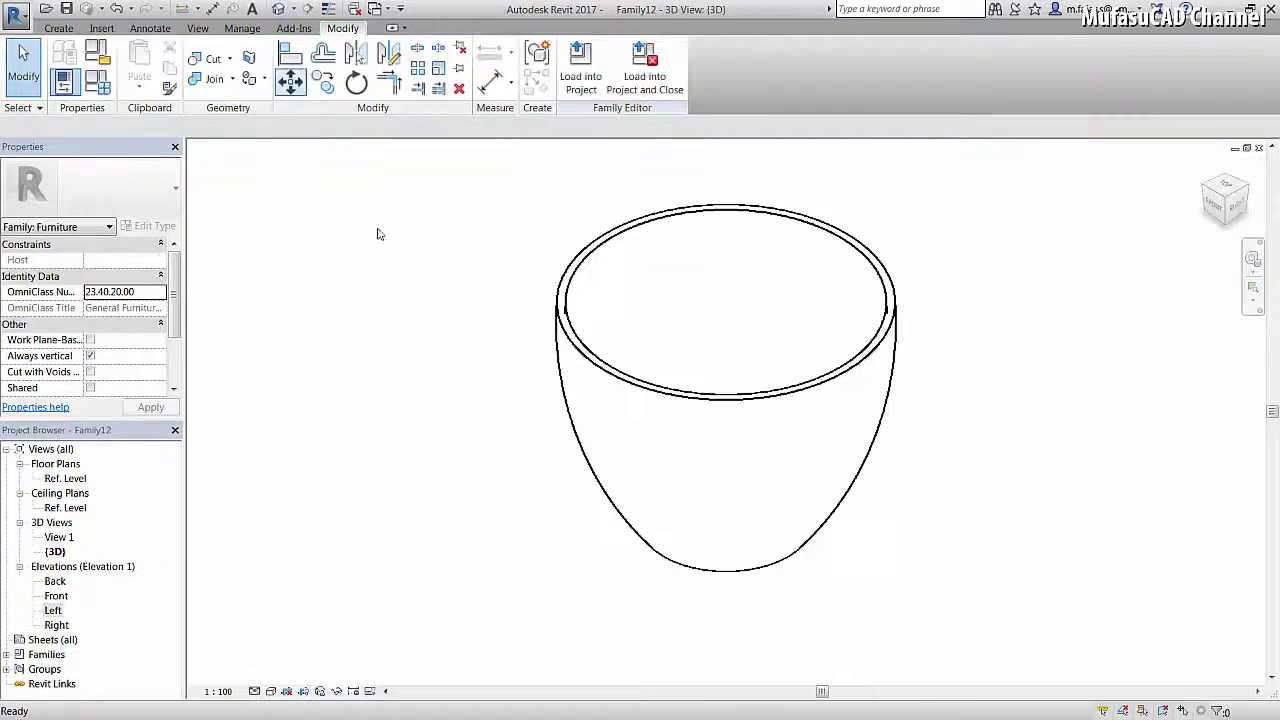
- Switch the 3D view to the Realistic visual style and orbit around the bowl
left_click(271, 691)
left_click(314, 658)
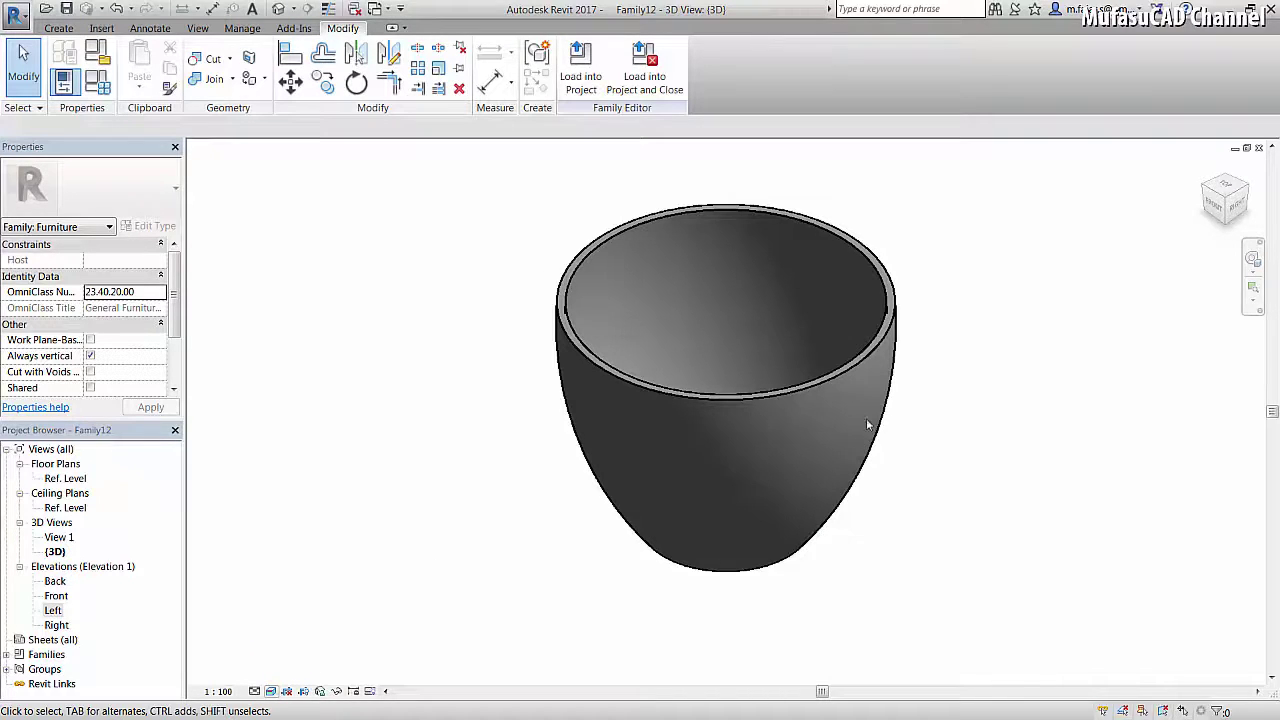
mouse_move(889, 387)
middle_mouse_down("shift")
mouse_move(755, 375)
mouse_move(861, 383)
mouse_move(849, 492)
mouse_move(857, 371)
mouse_move(837, 371)
middle_mouse_up("shift")
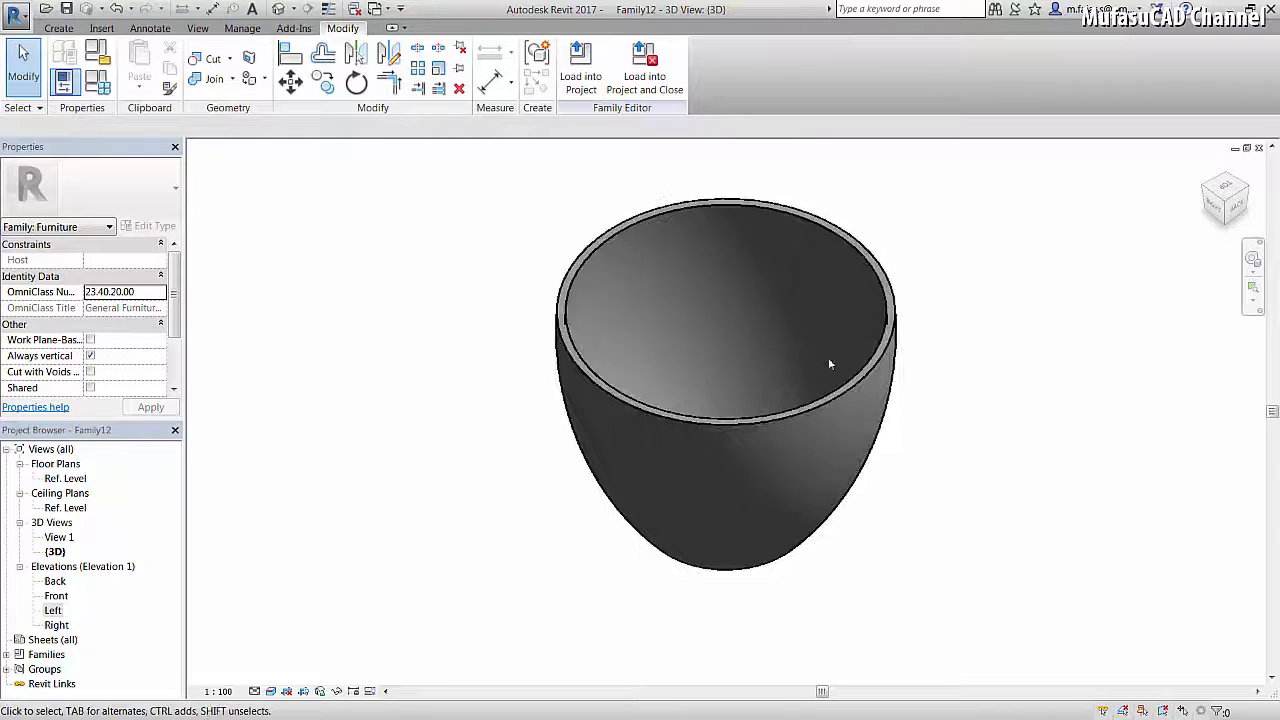